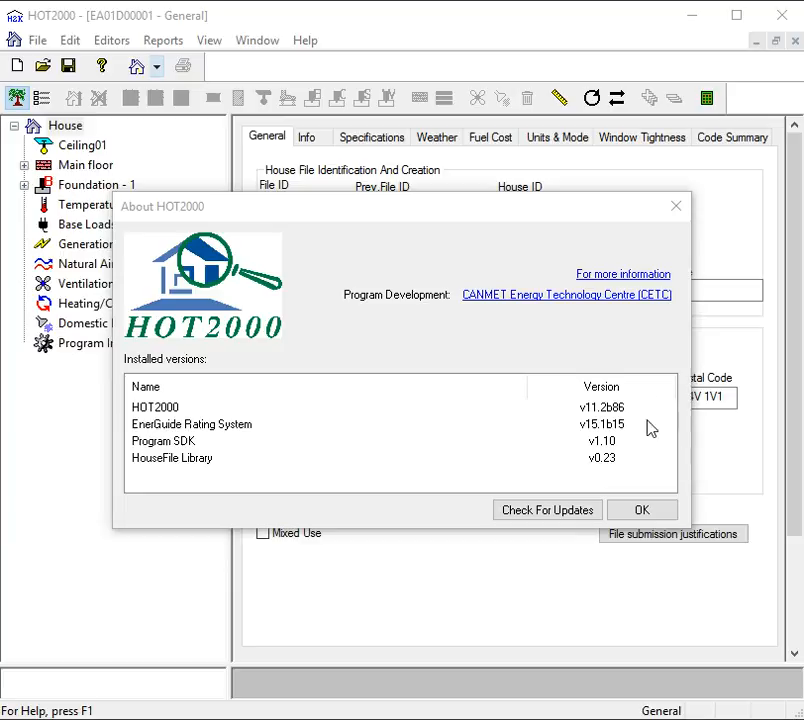
Close the About HOT2000 dialog and return to the House file's General settings.
click(646, 511)
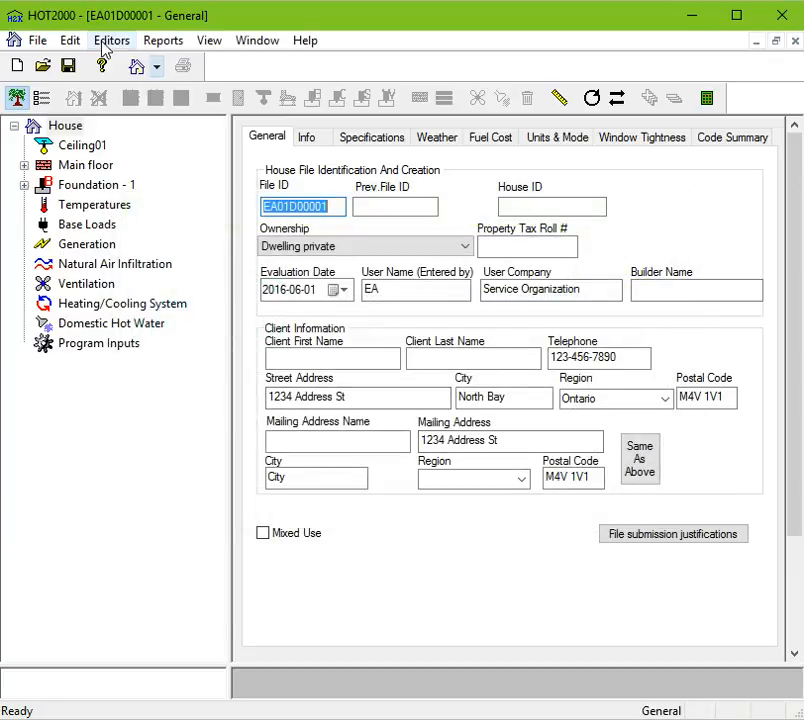
click(72, 127)
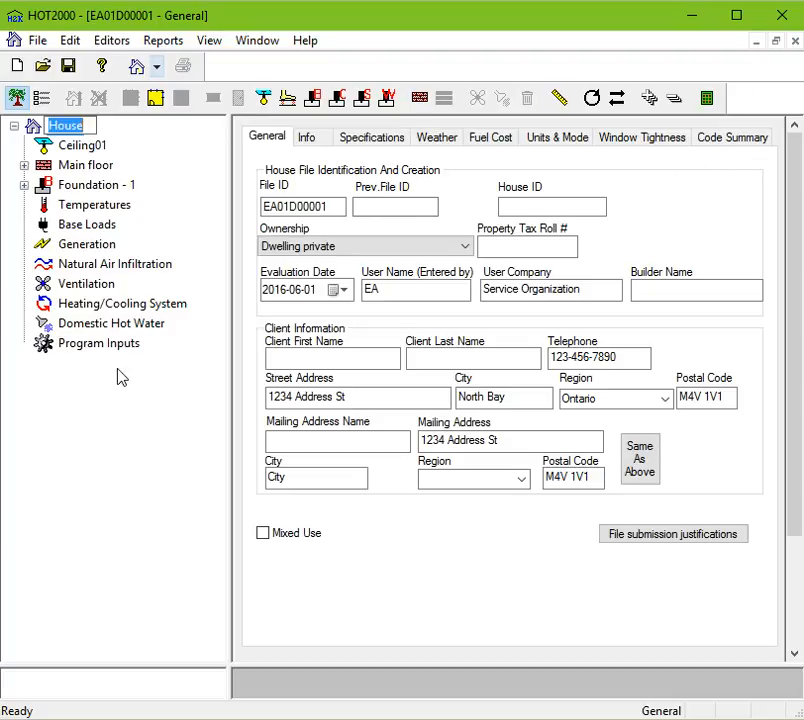
key(Escape)
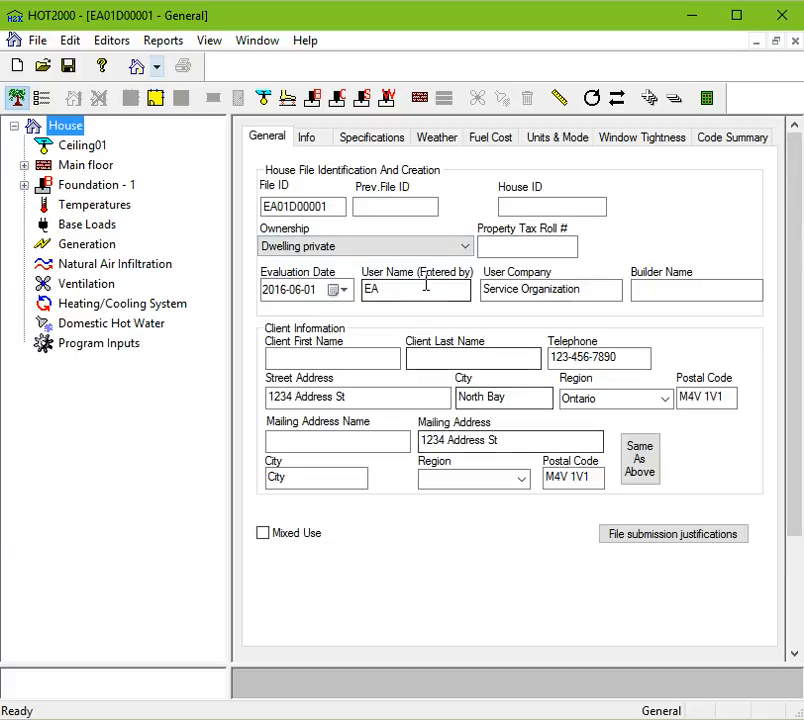
Replace the User Name (Entered by) entry with a person's name.
drag(413, 290, 283, 287)
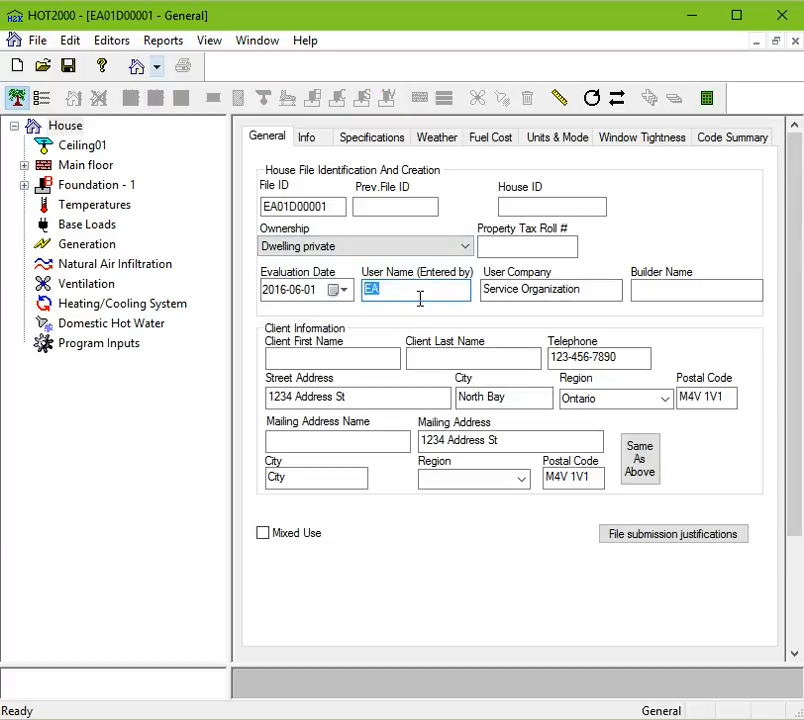
text(tom thumb)
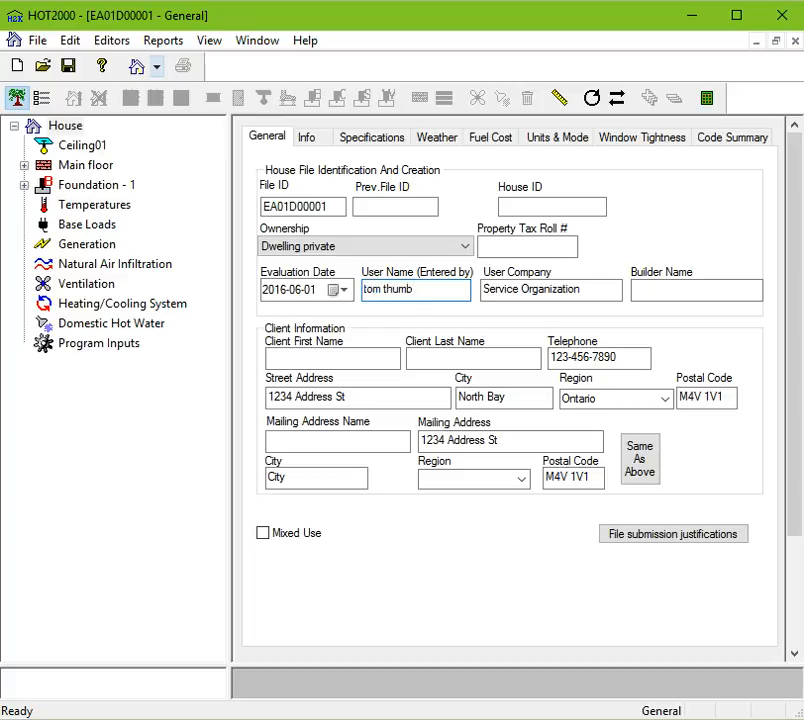
Restore the User Name (Entered by) entry to EA.
click(576, 290)
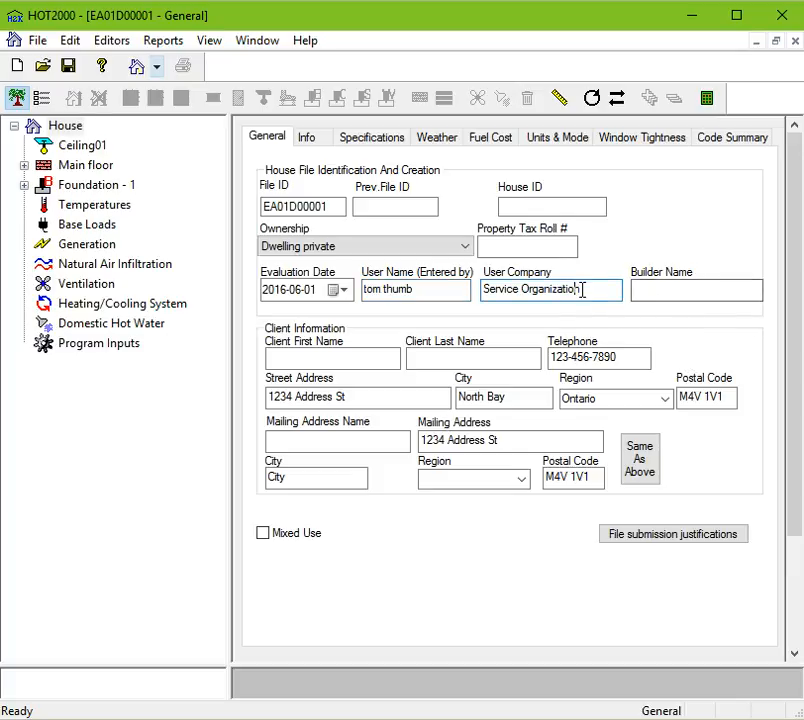
drag(583, 287, 316, 323)
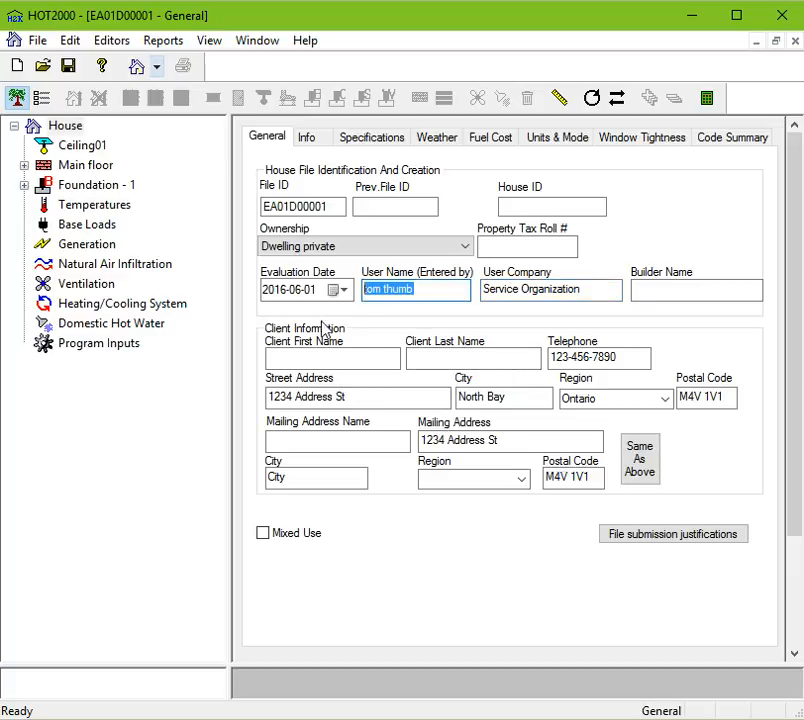
text(EA)
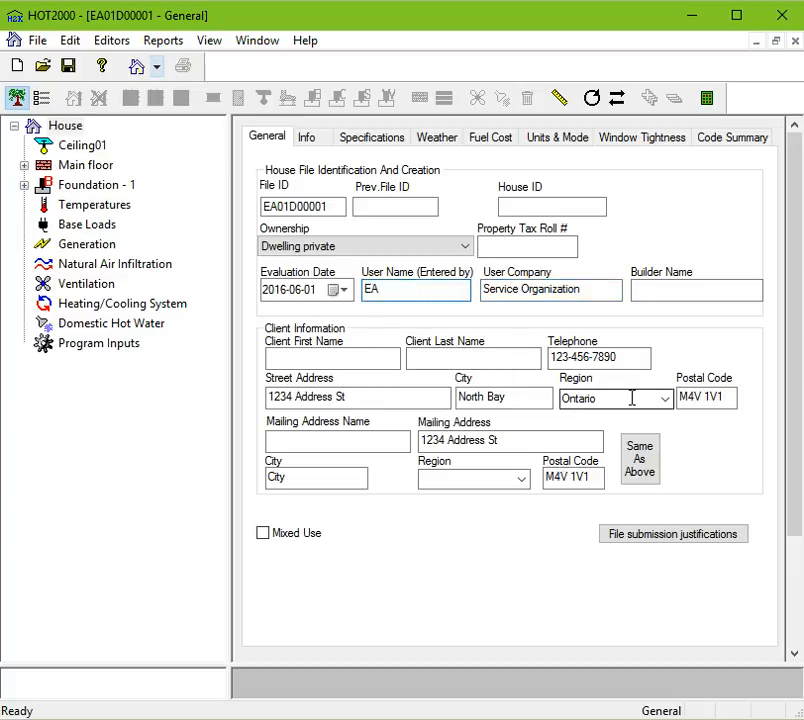
Select the User Company text and toggle the Mixed Use option.
click(521, 289)
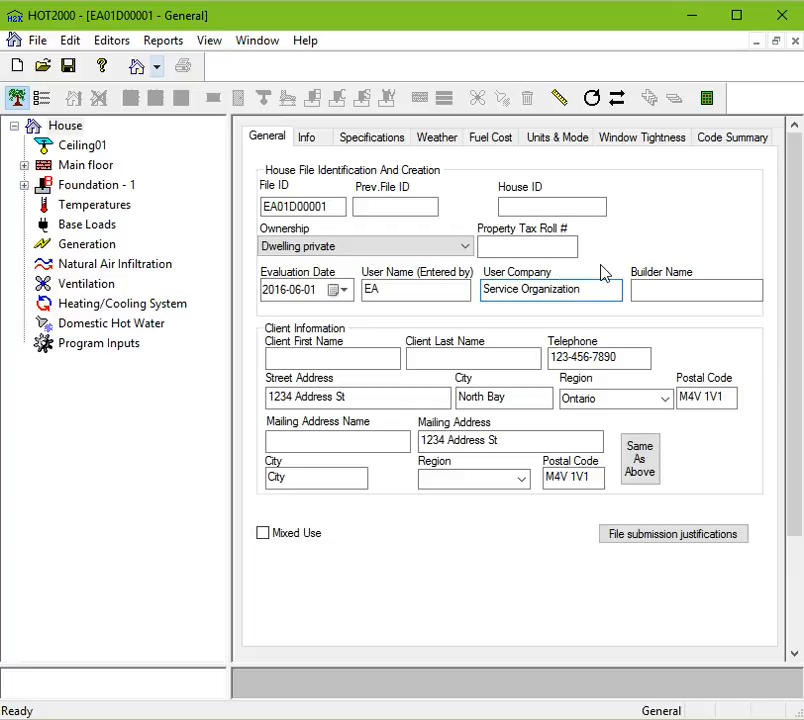
drag(608, 291, 461, 298)
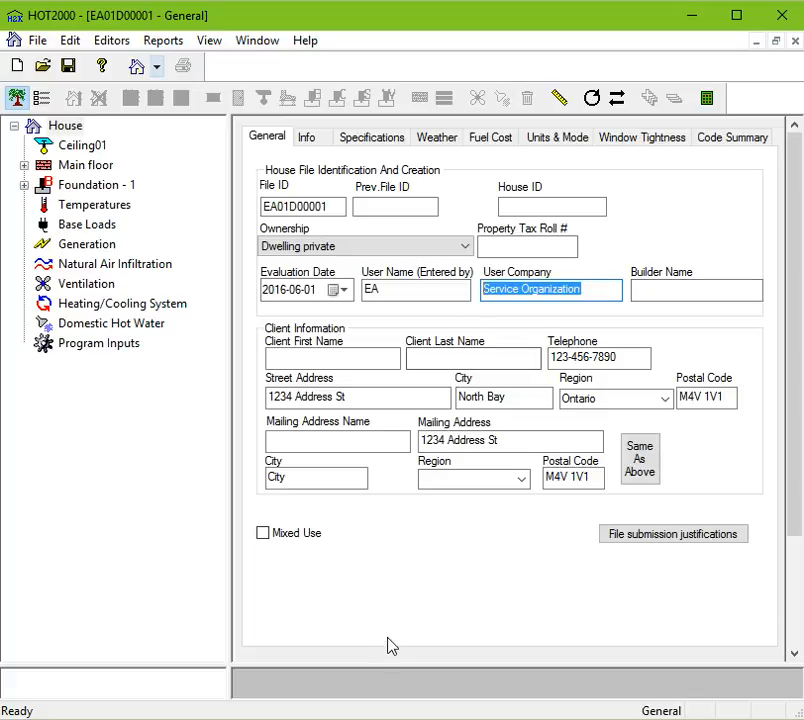
click(313, 537)
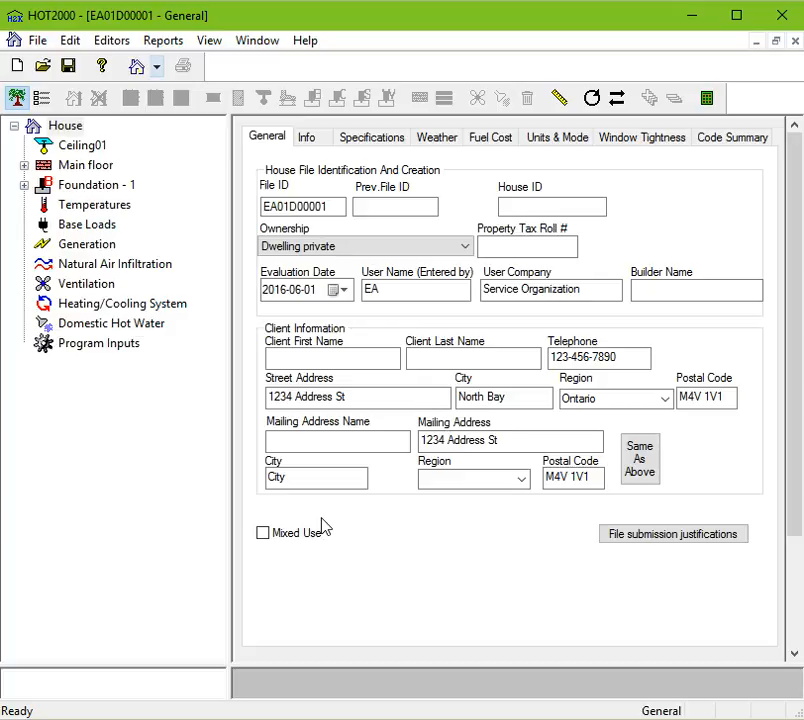
click(299, 537)
click(299, 537)
click(316, 538)
click(314, 541)
On the Info tab, add an information row and set its value to 1.
click(302, 137)
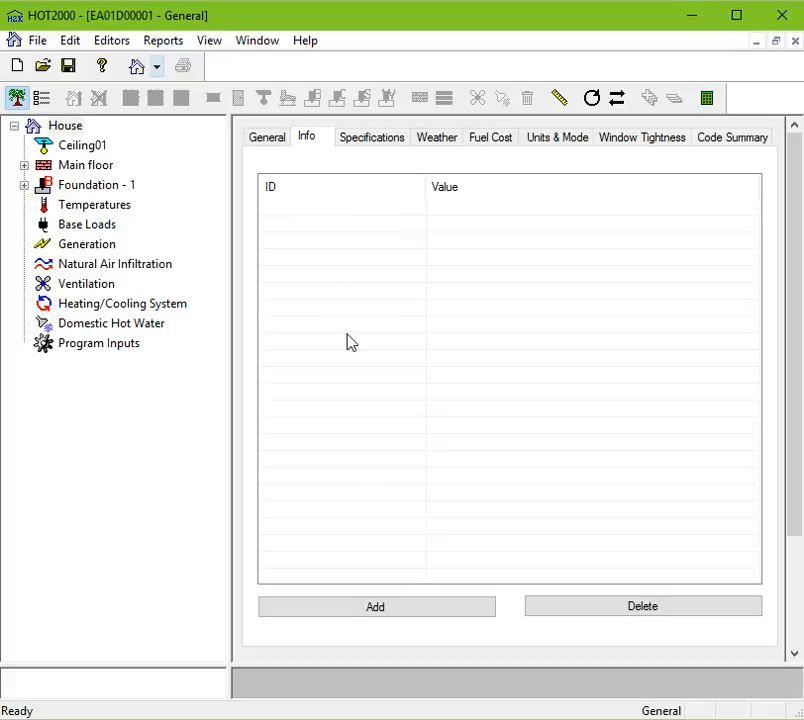
click(390, 614)
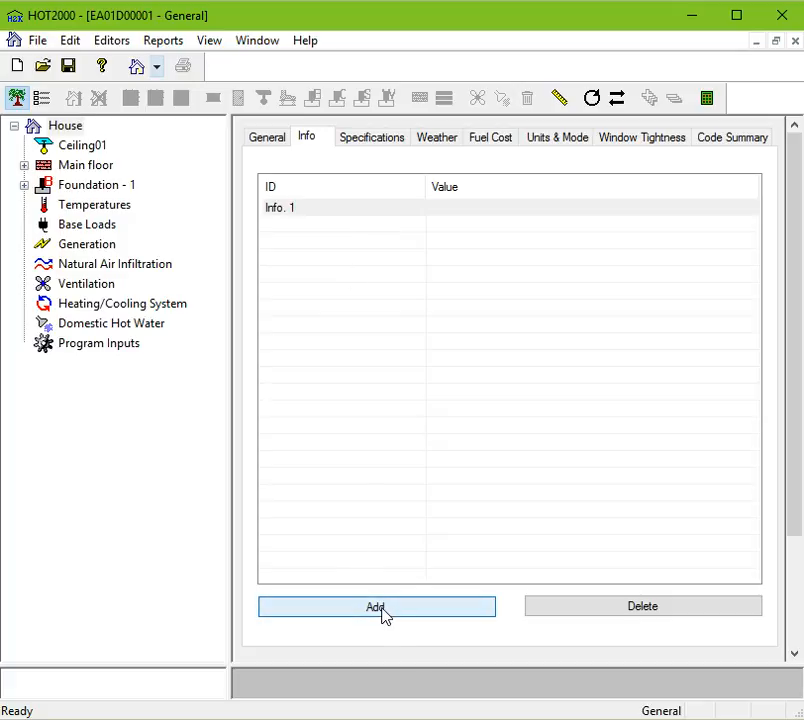
click(495, 207)
text(1)
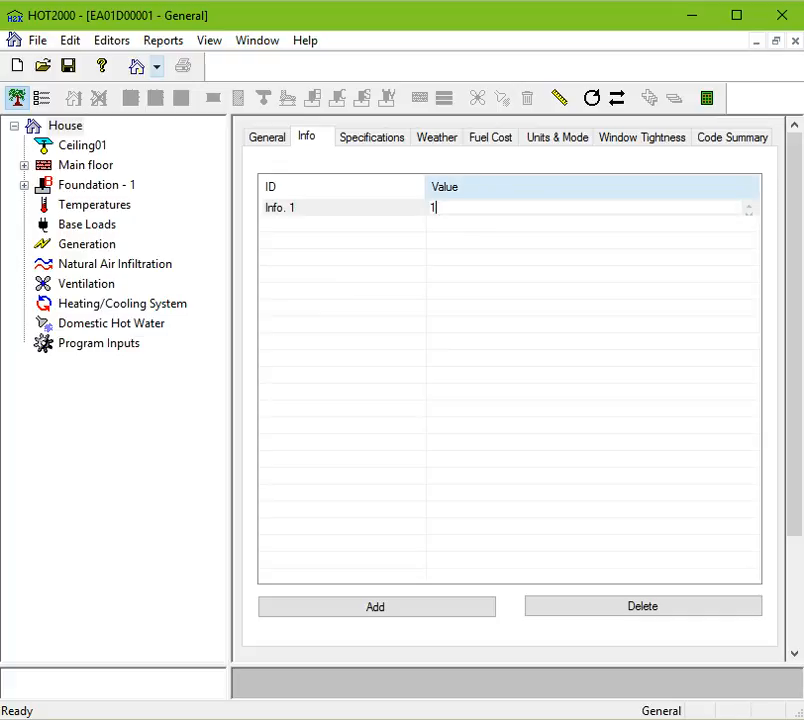
Add three more information rows to the Info list.
click(410, 610)
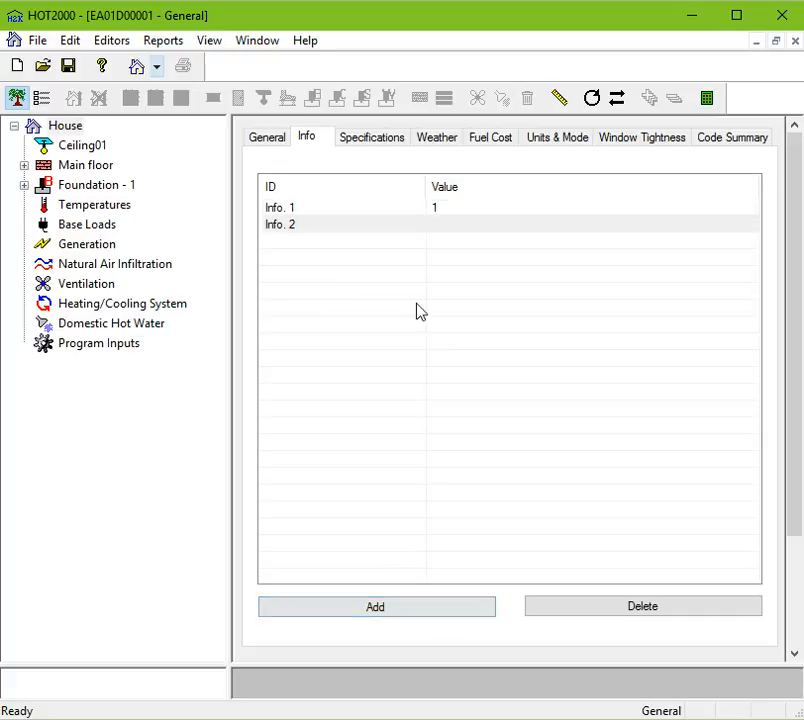
click(377, 612)
click(377, 612)
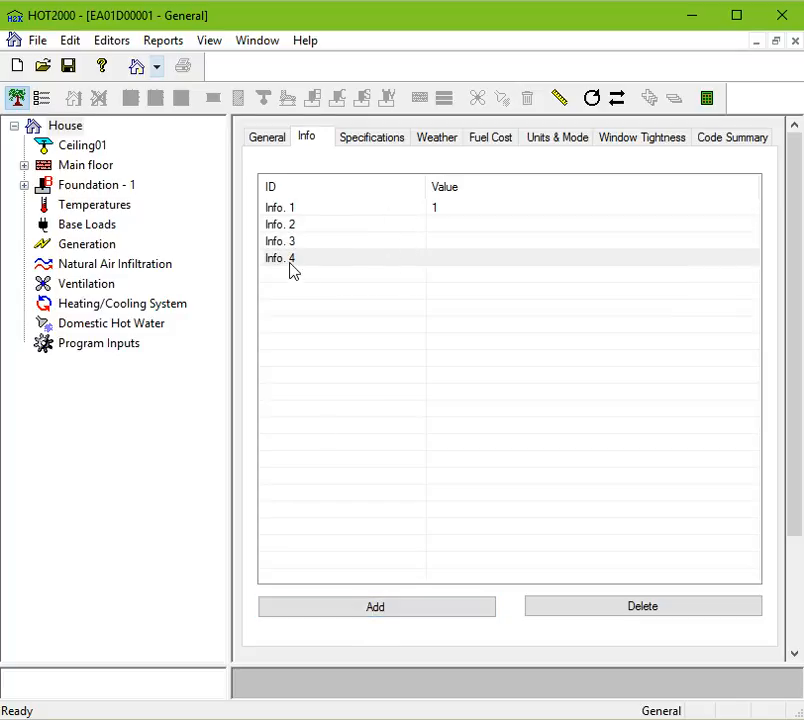
Rename the fourth information row's ID to Info. 10 and set its value to PF.
click(459, 255)
click(461, 254)
click(332, 258)
click(341, 259)
click(344, 258)
key(BackSpace)
text(10)
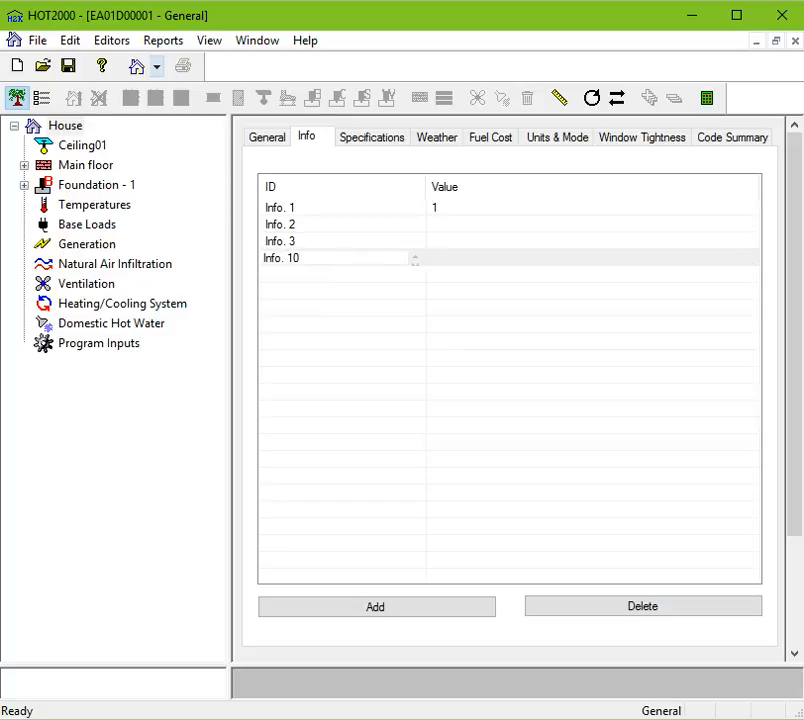
click(440, 260)
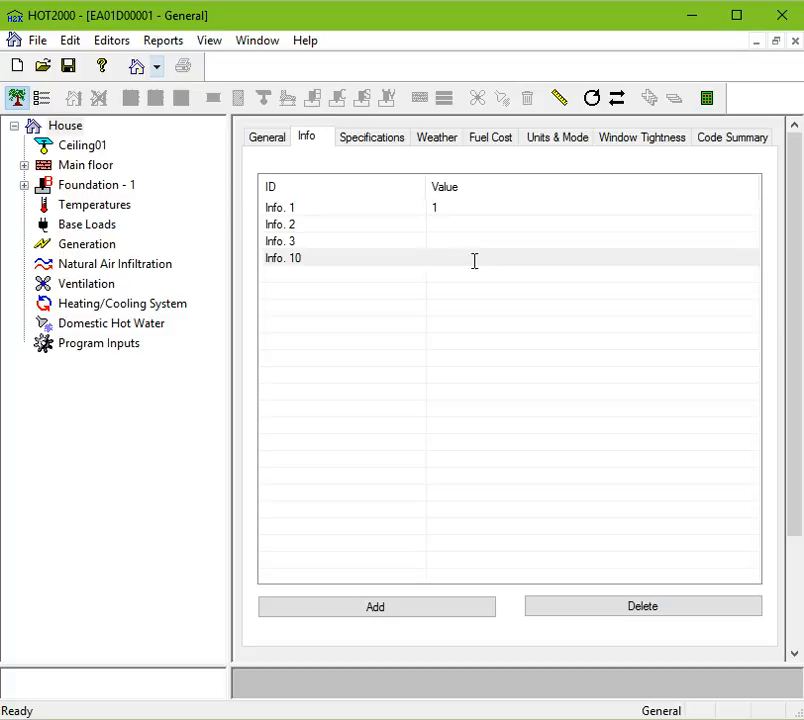
text(PF)
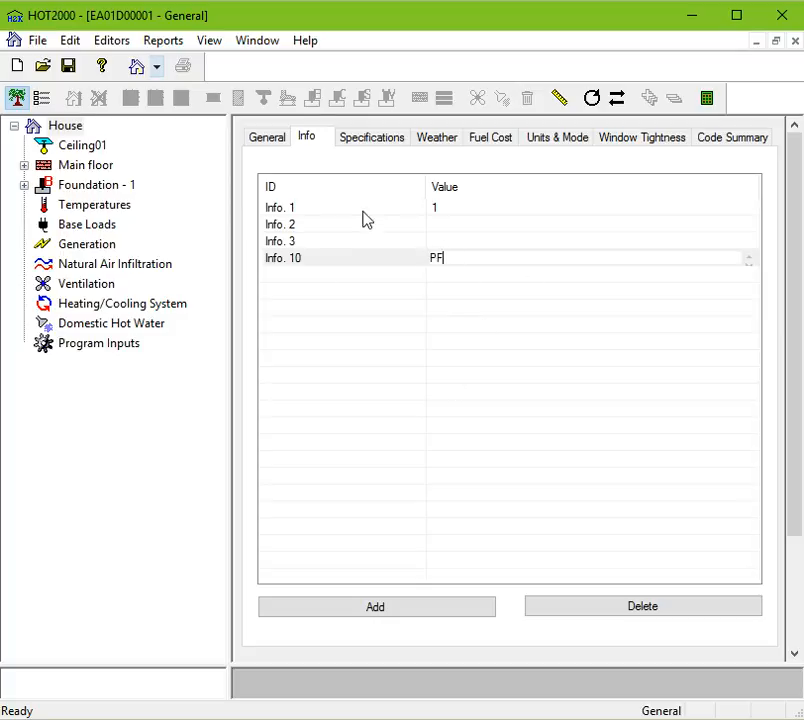
Add six more information rows to the Info list.
click(415, 616)
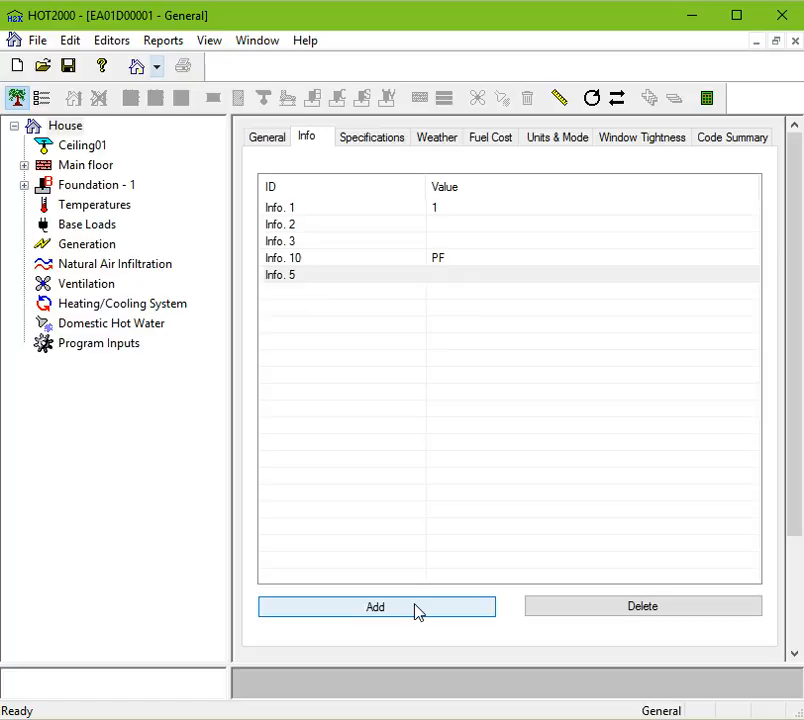
click(348, 615)
click(345, 613)
click(345, 612)
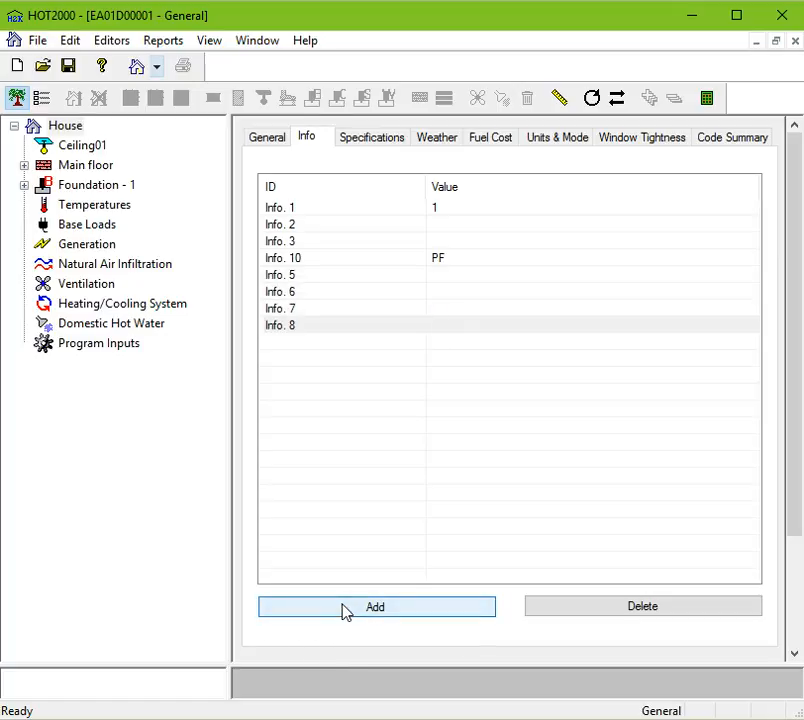
click(342, 612)
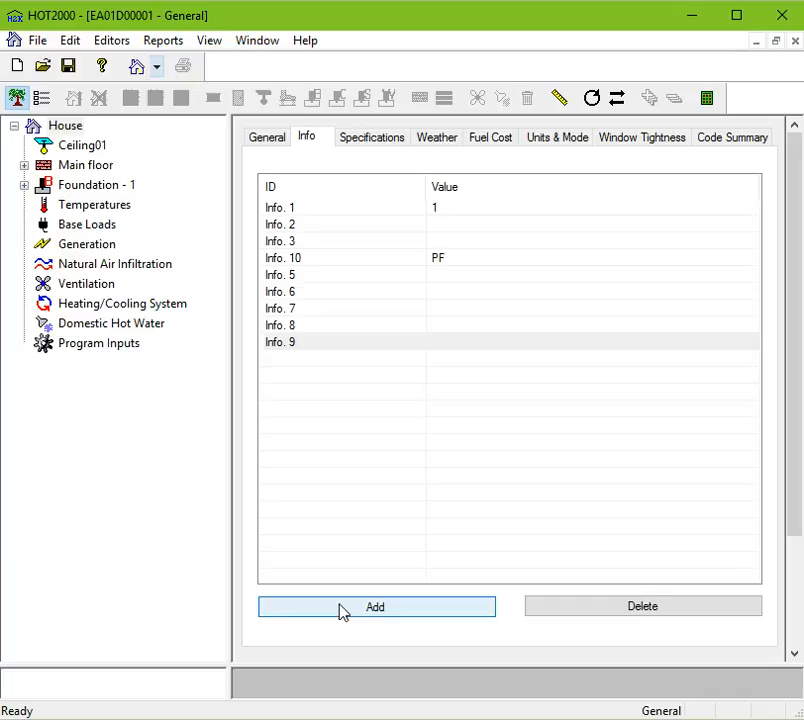
click(292, 258)
click(382, 615)
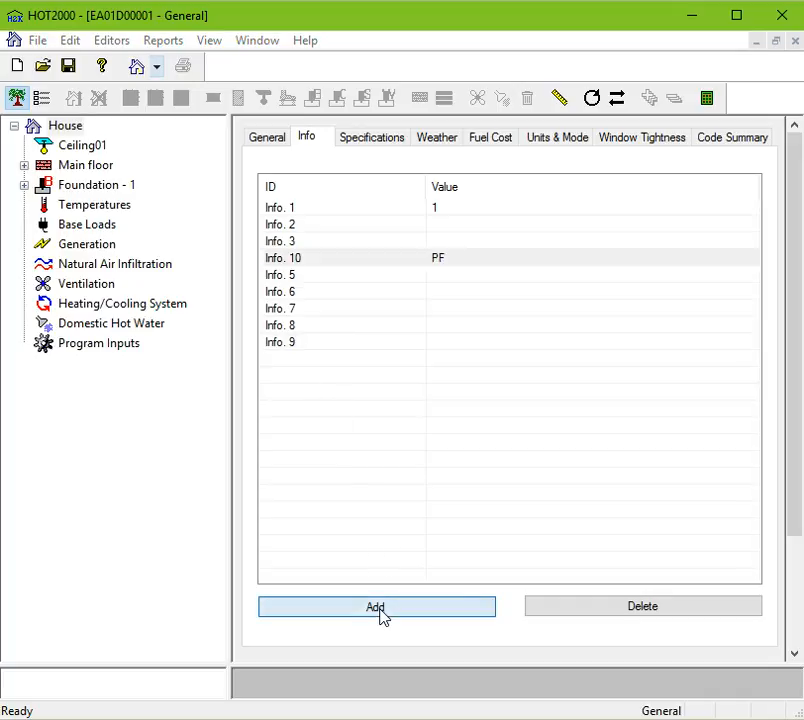
Try to rename the last information row's ID to Info. 6.
click(501, 422)
click(300, 358)
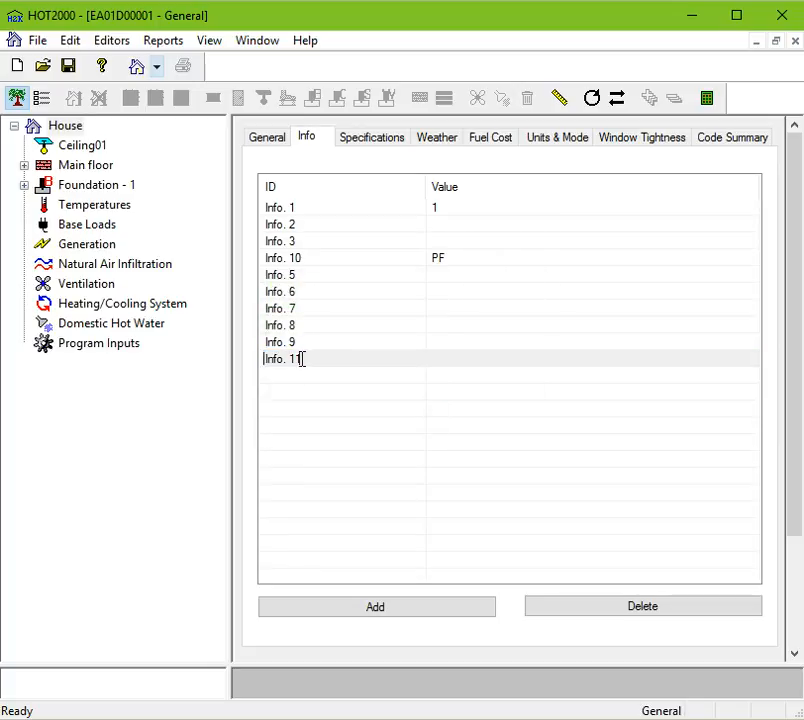
double_click(290, 359)
key(BackSpace)
text(6)
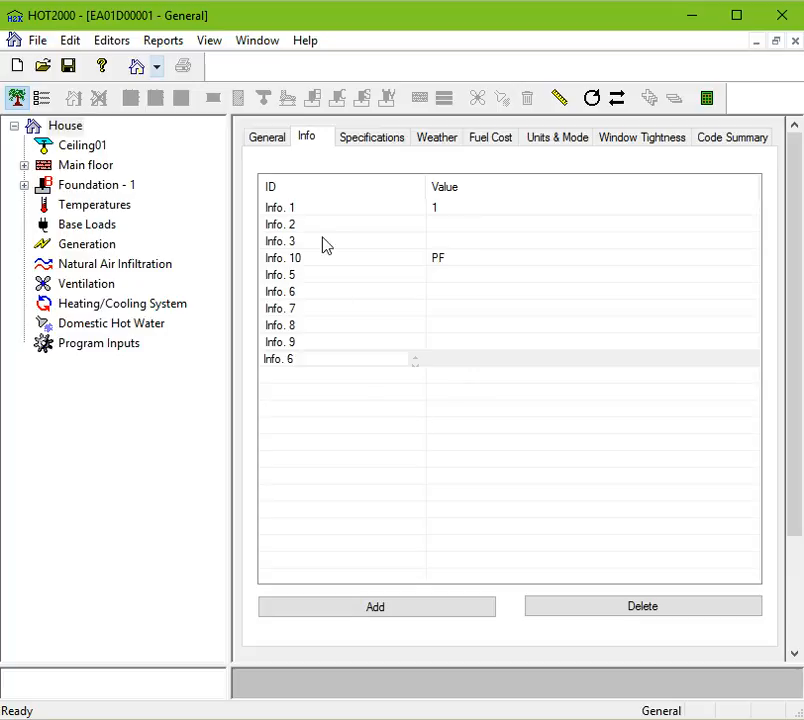
click(395, 276)
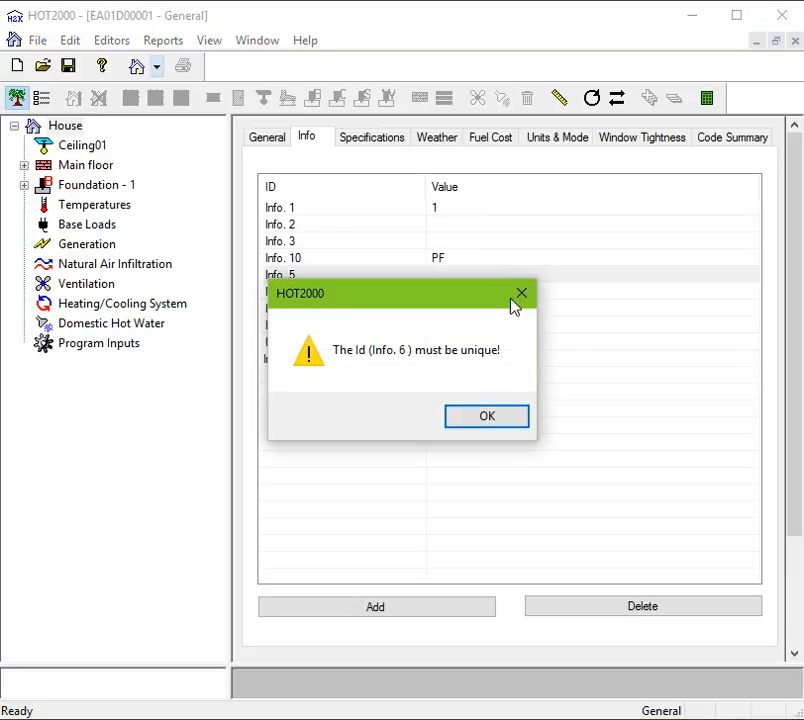
click(503, 421)
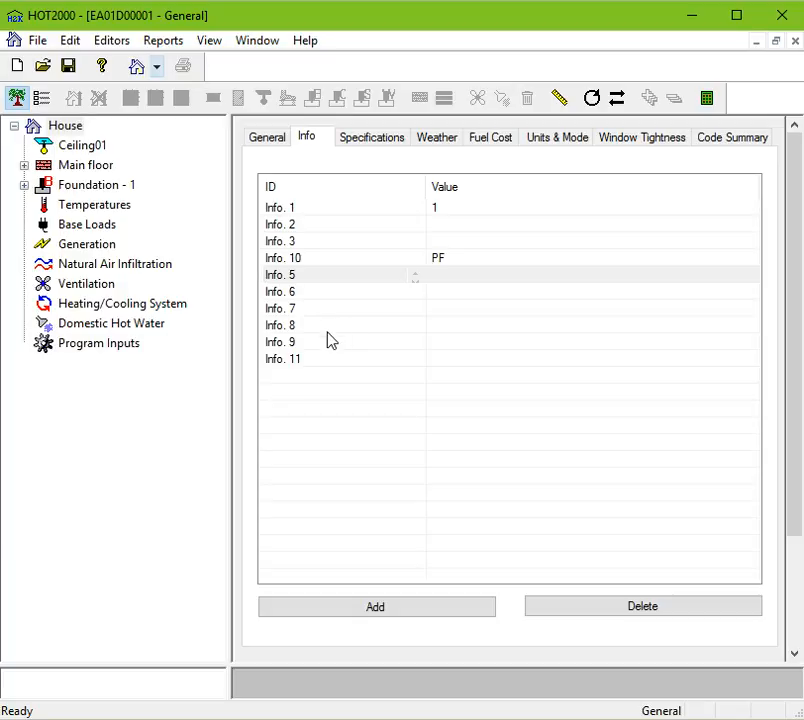
Rename the Info. 3 row's ID to Email address.
click(325, 244)
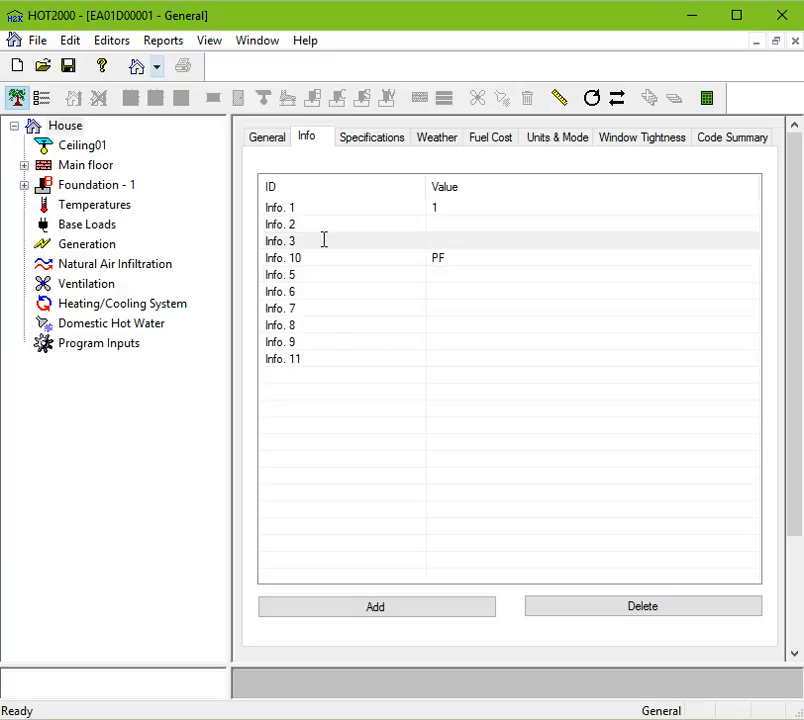
click(320, 238)
drag(294, 241, 264, 241)
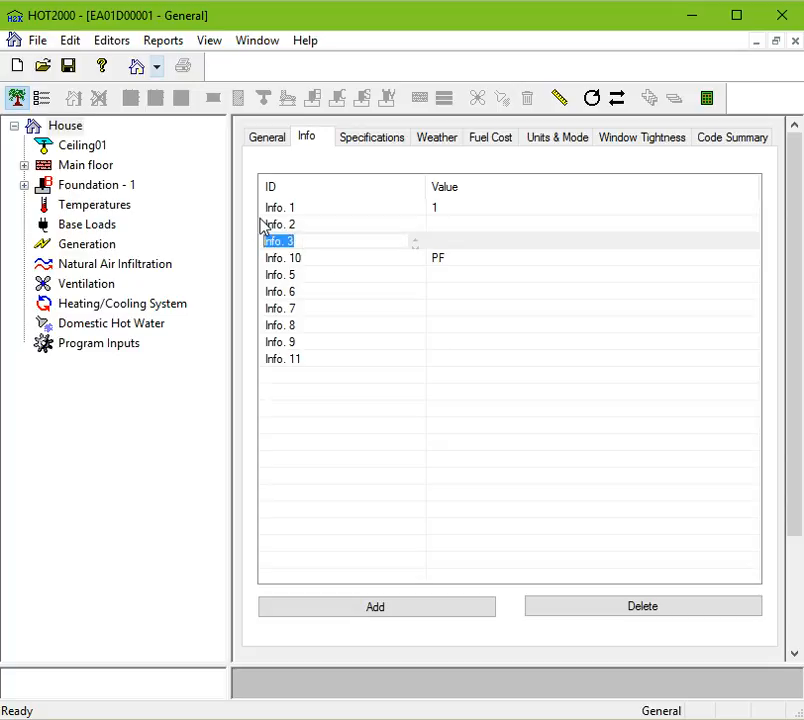
text(Email address)
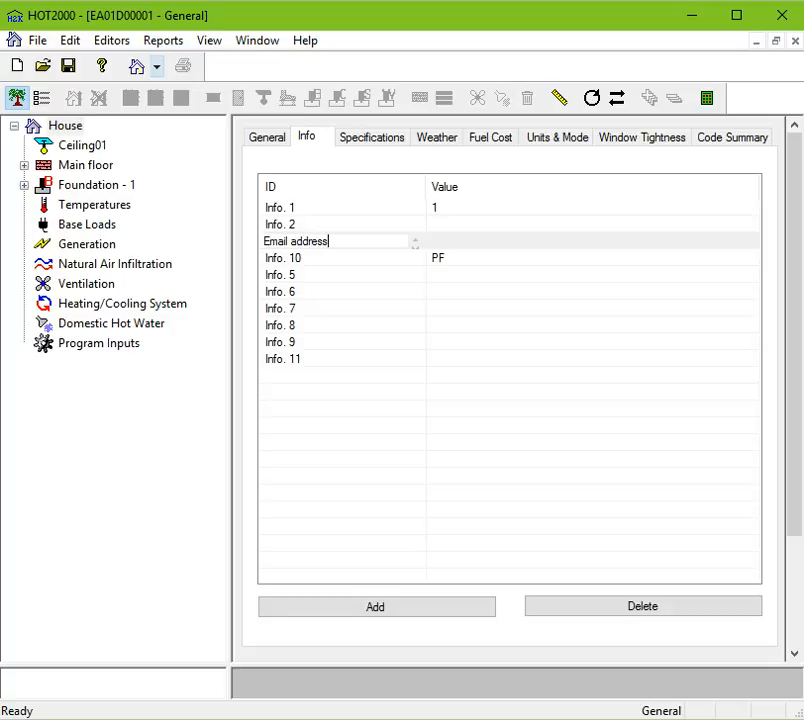
click(440, 243)
click(440, 243)
click(328, 240)
click(331, 240)
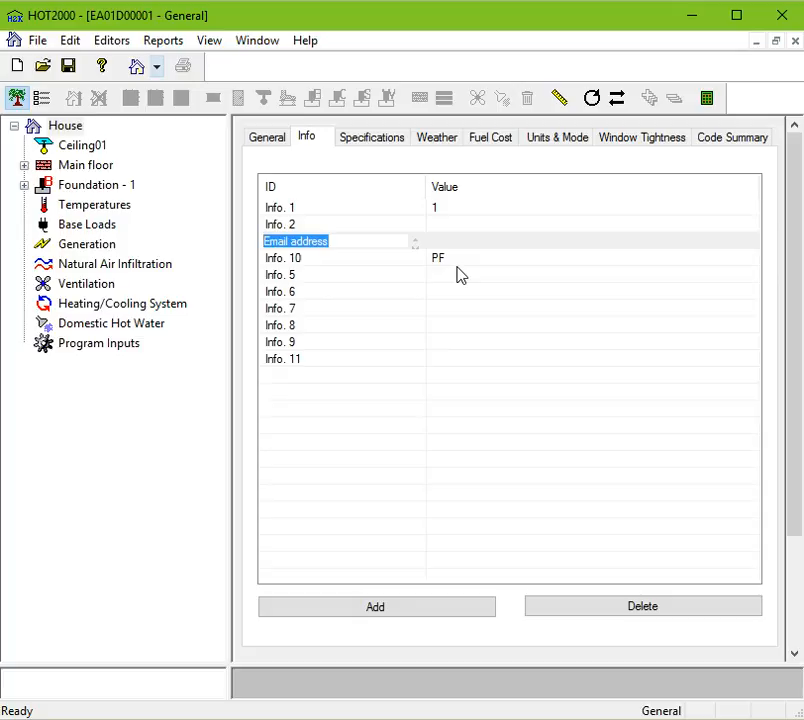
On the Specifications tab, set Storeys to Two storeys.
click(382, 139)
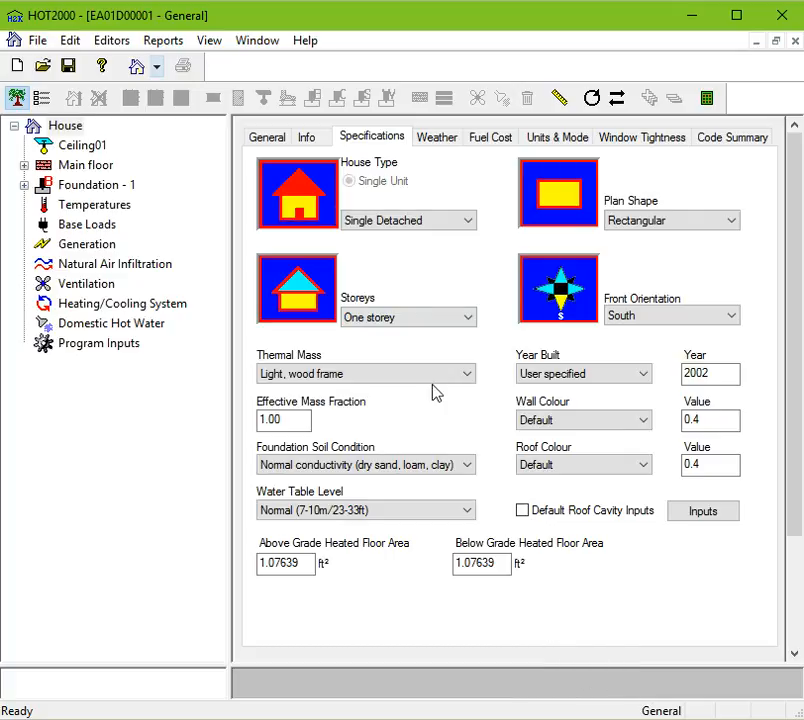
click(427, 329)
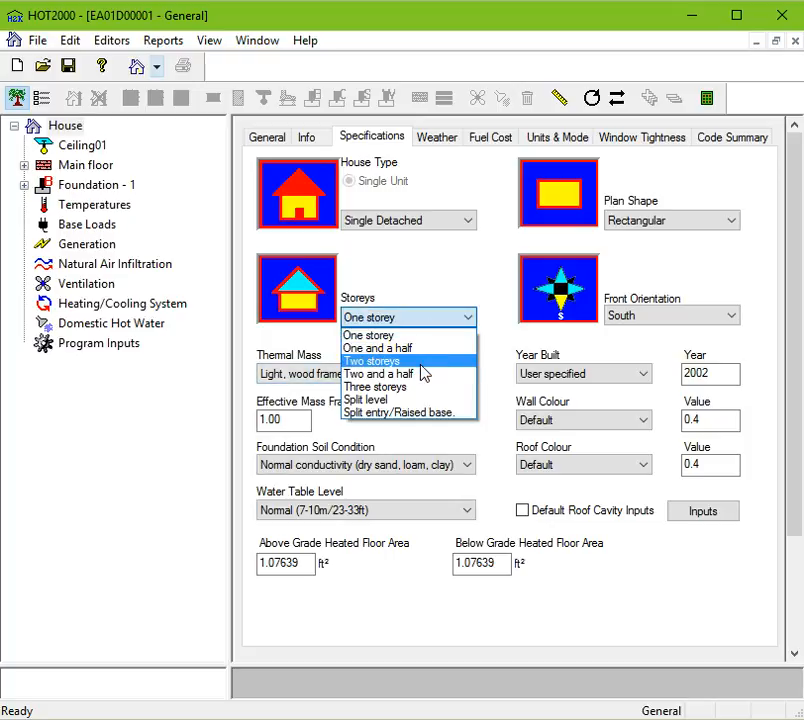
click(420, 362)
Switch the House Type to Double/Semi Detached and back to Single Detached.
click(391, 219)
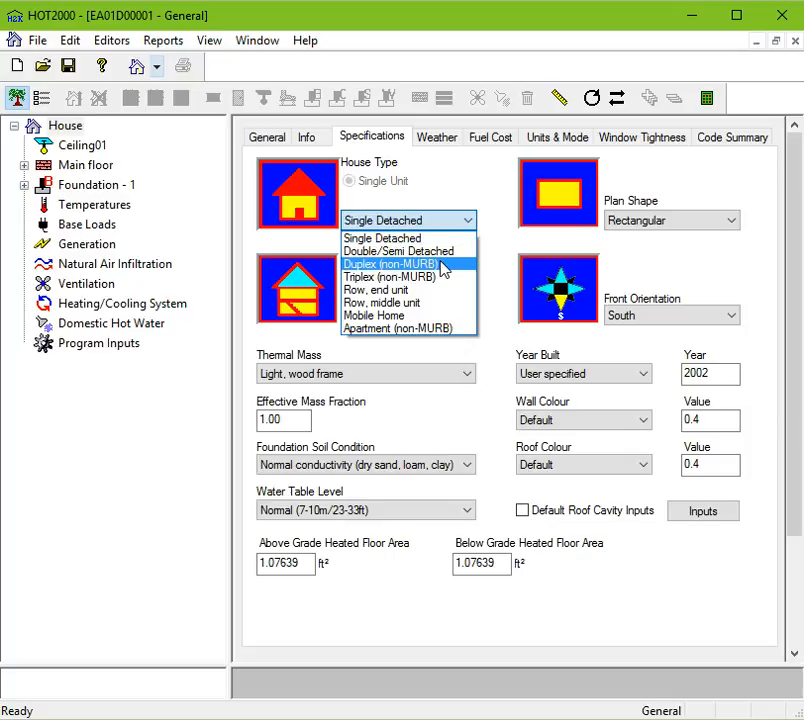
click(392, 251)
click(384, 224)
click(388, 238)
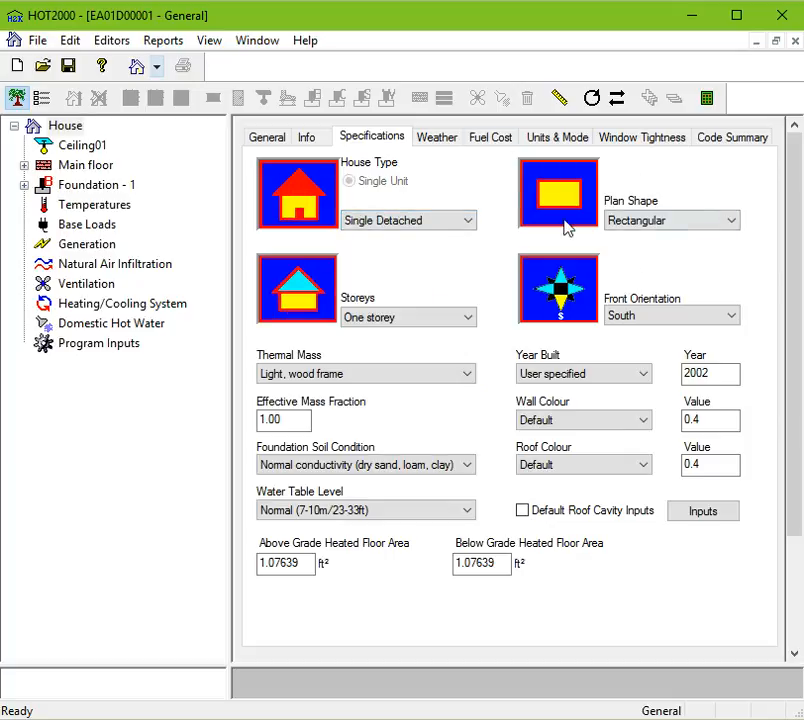
Set the house's Front Orientation to Southeast.
click(638, 316)
click(640, 348)
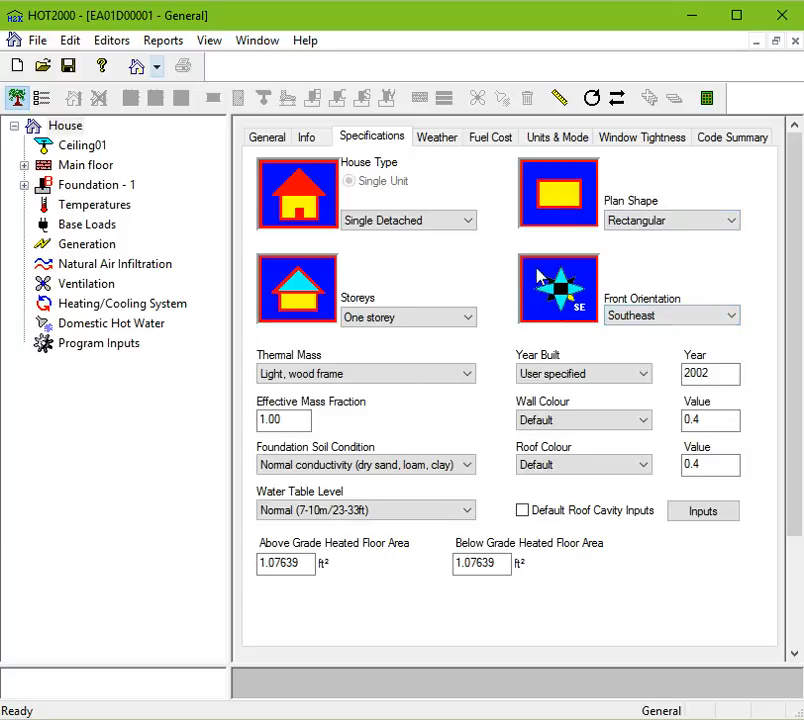
Change the Wall Colour to Red.
click(721, 373)
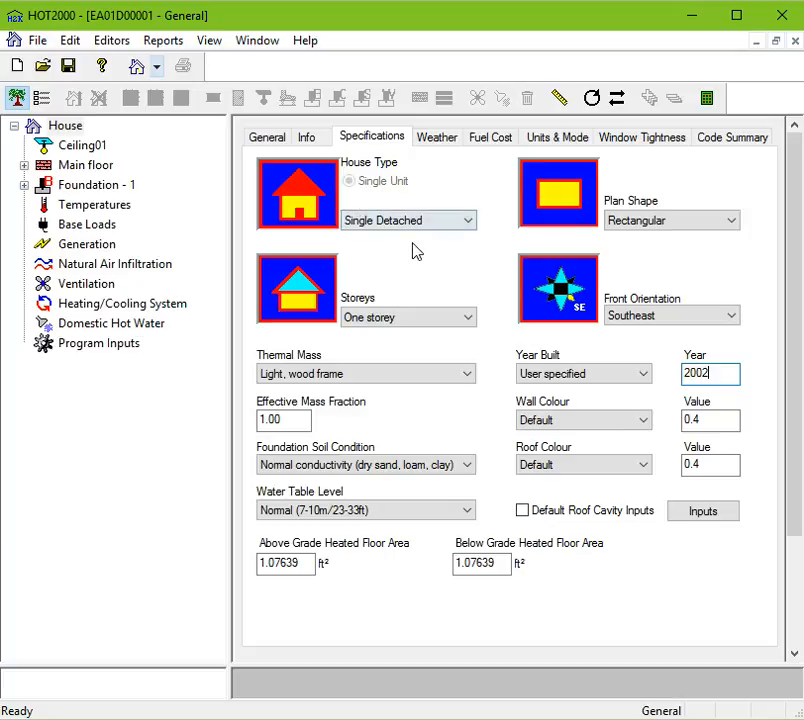
click(606, 428)
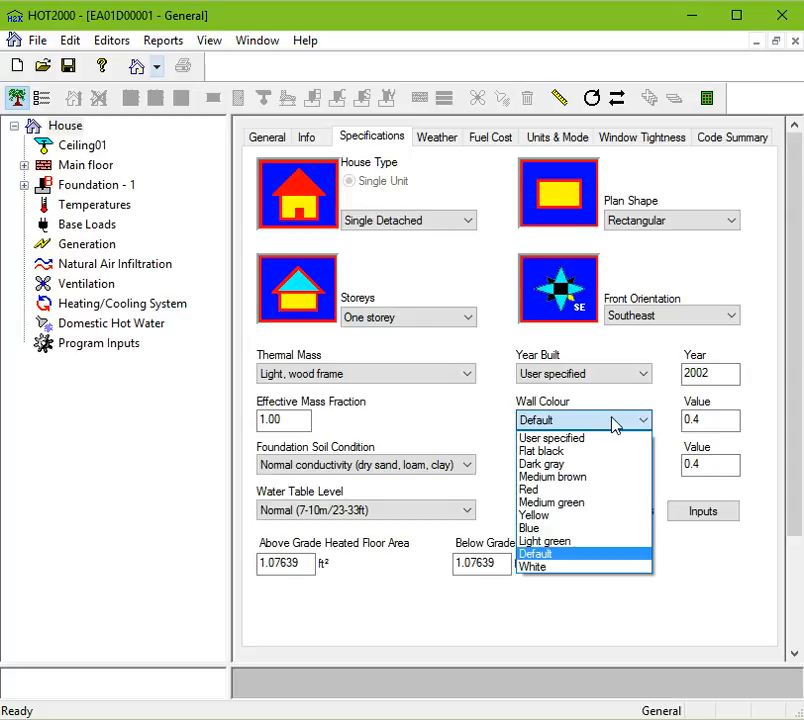
click(558, 491)
click(720, 421)
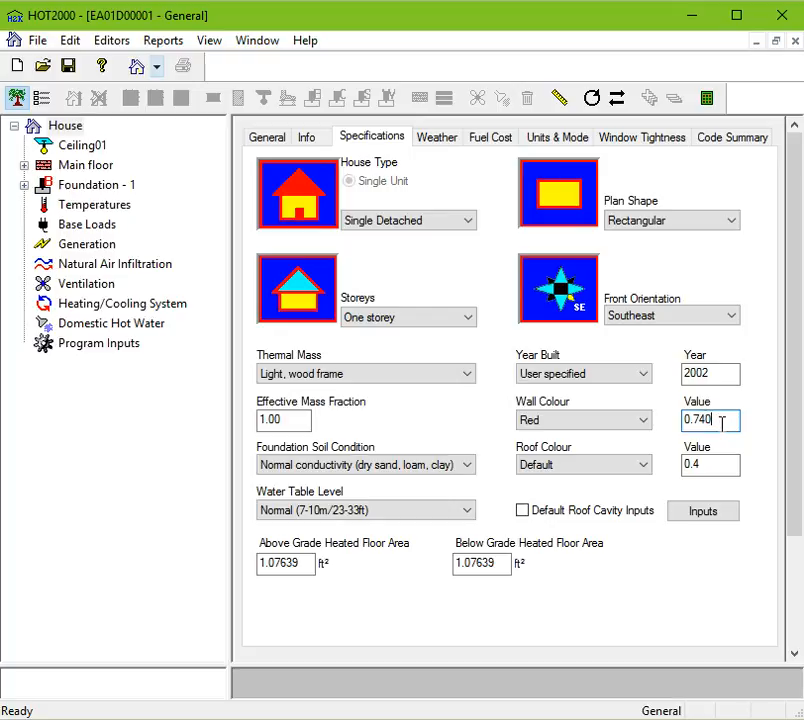
Turn on Default Roof Cavity Inputs, leaving the Roof Colour at Default.
click(598, 470)
click(598, 470)
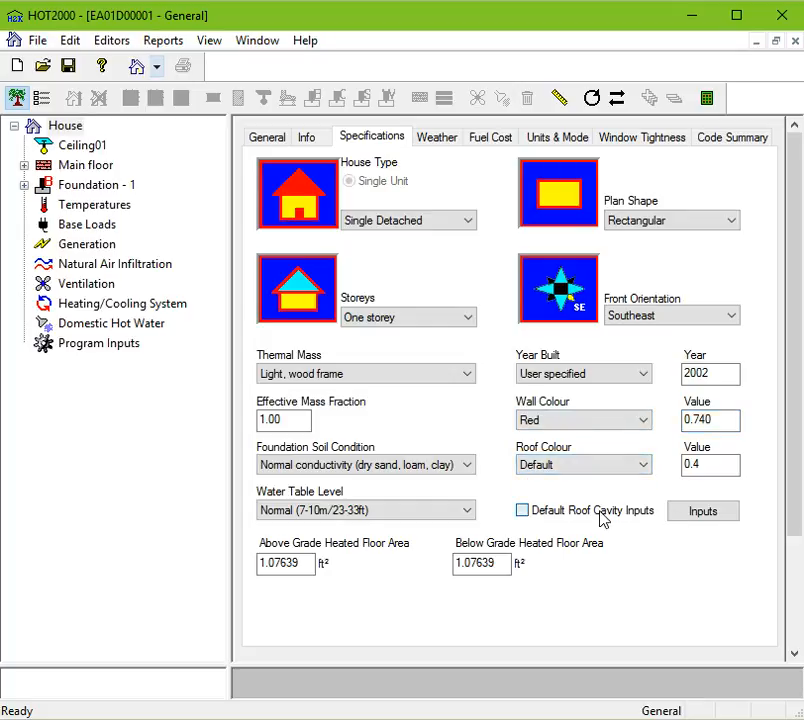
click(603, 513)
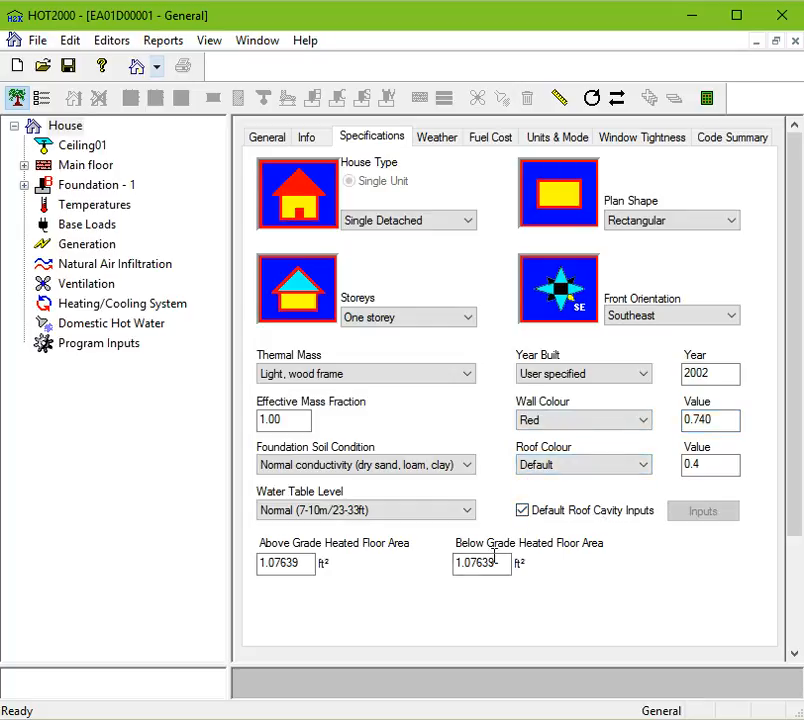
Set the Above Grade Heated Floor Area to 2000 ft² and the Below Grade Heated Floor Area to 1000 ft².
drag(305, 564, 244, 567)
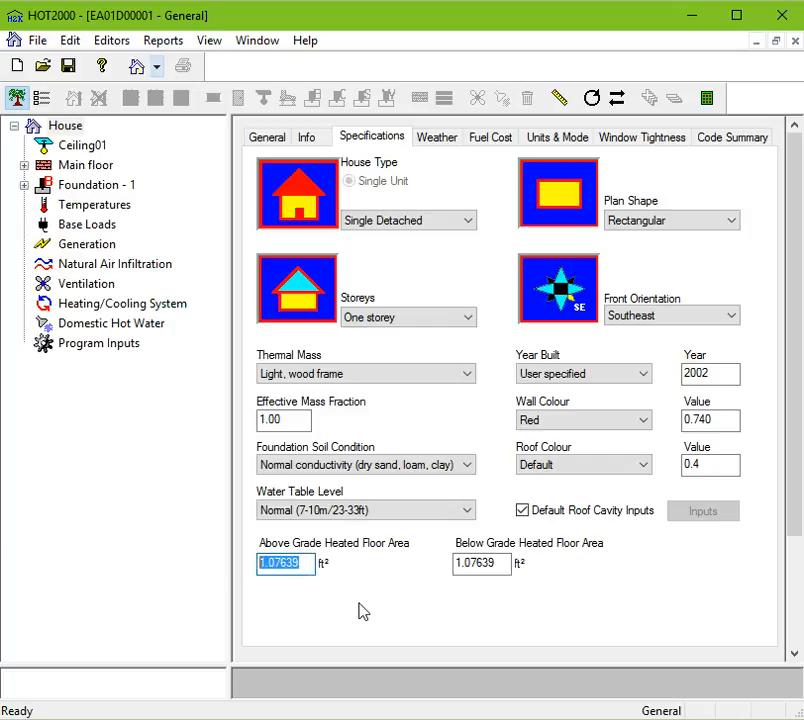
drag(501, 563, 422, 563)
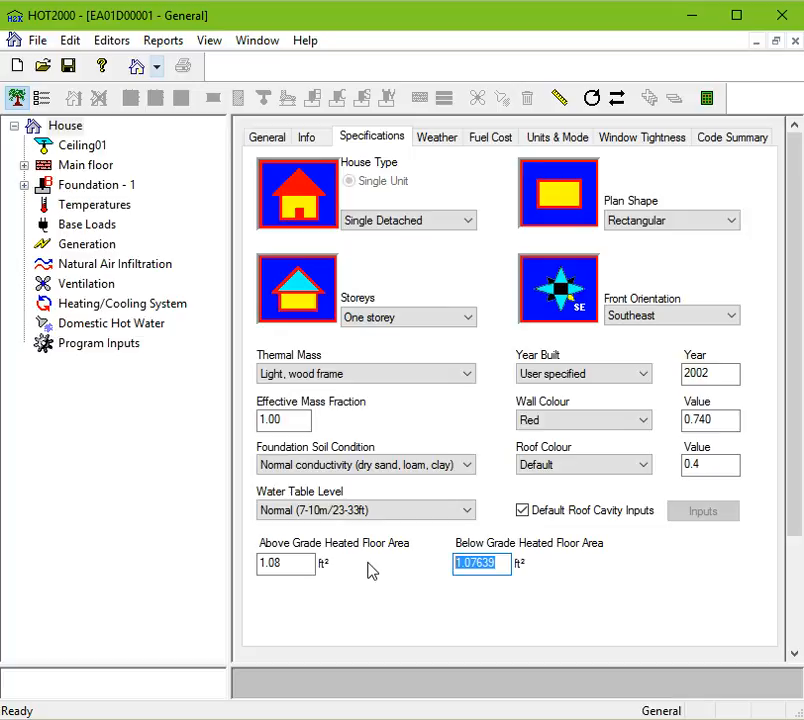
drag(303, 562, 180, 558)
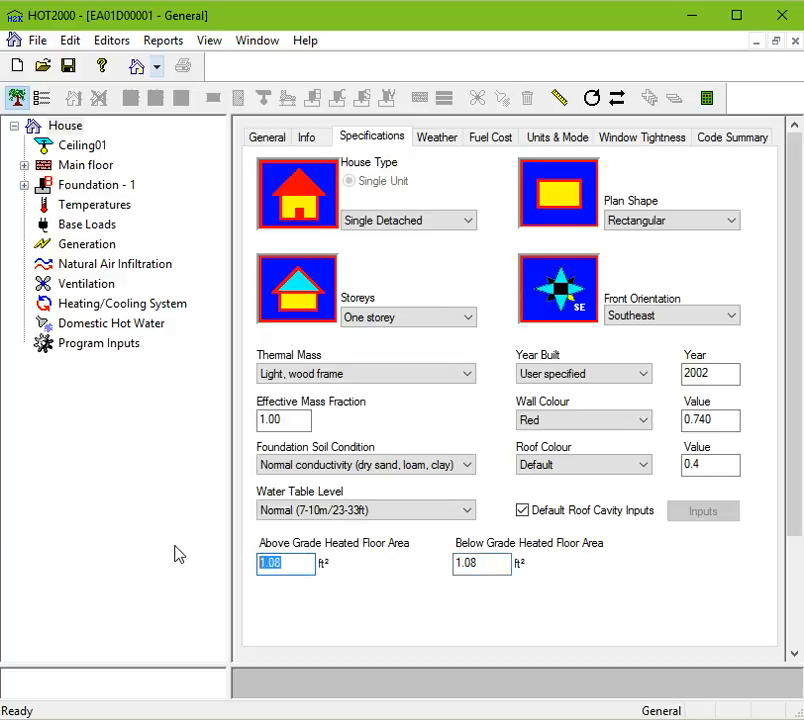
text(2000)
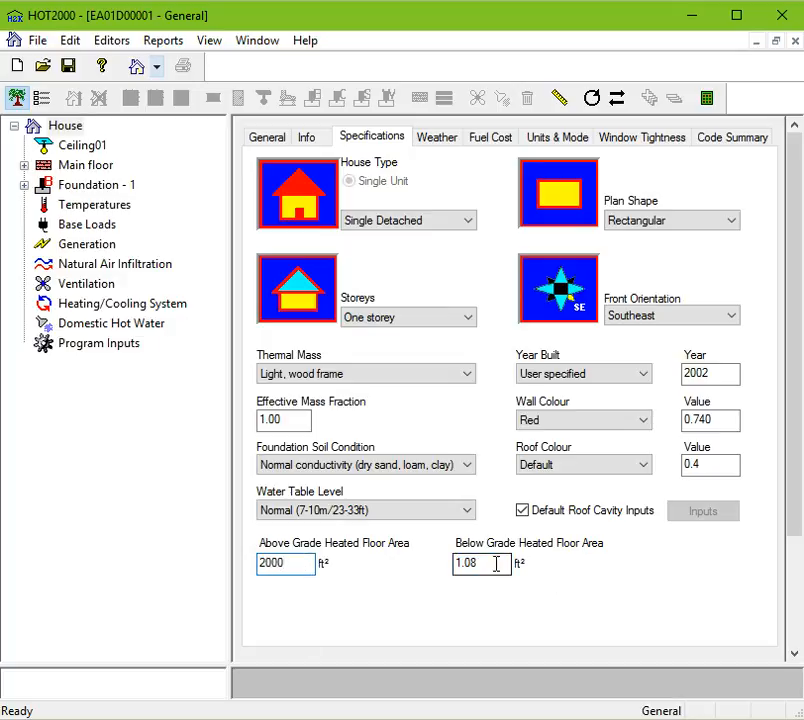
drag(497, 563, 372, 571)
text(1000)
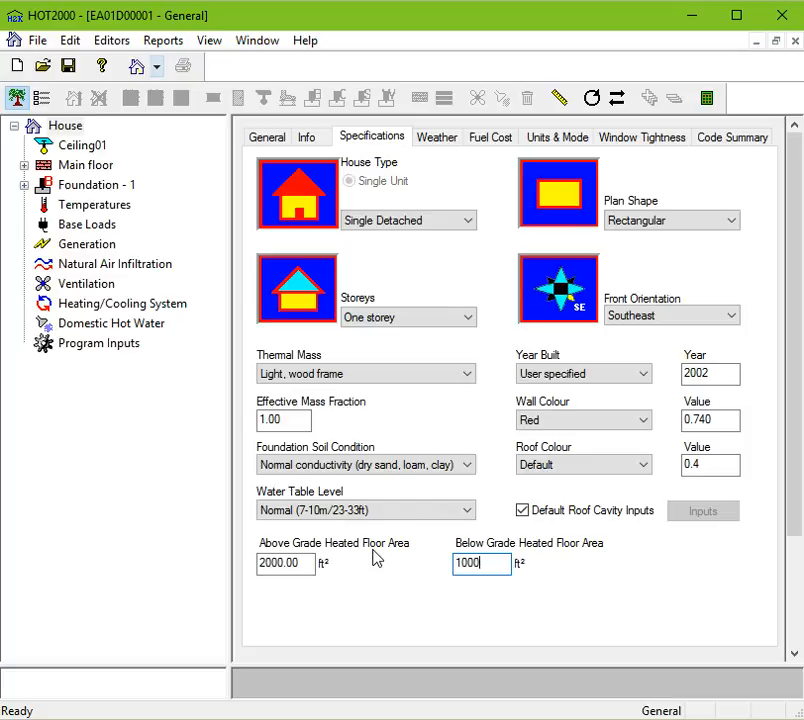
click(303, 565)
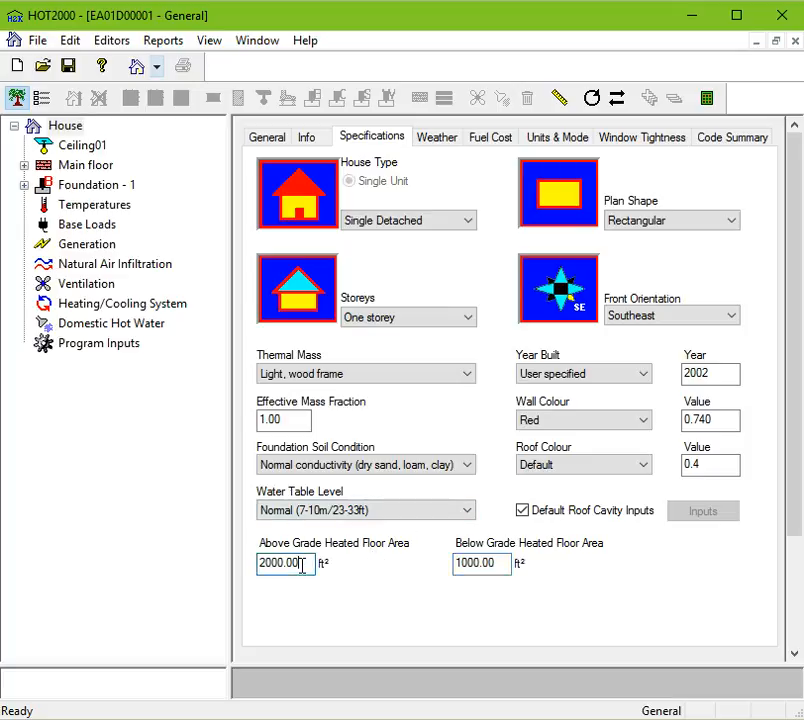
drag(303, 565, 240, 578)
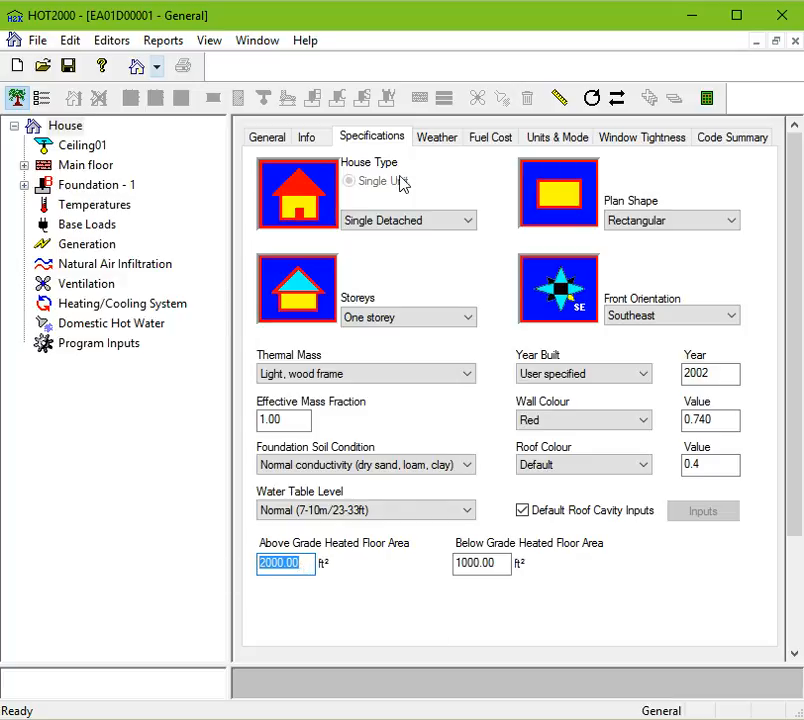
Review the Weather tab's library, region, location and frostline depth, then the Fuel Cost tab.
click(448, 142)
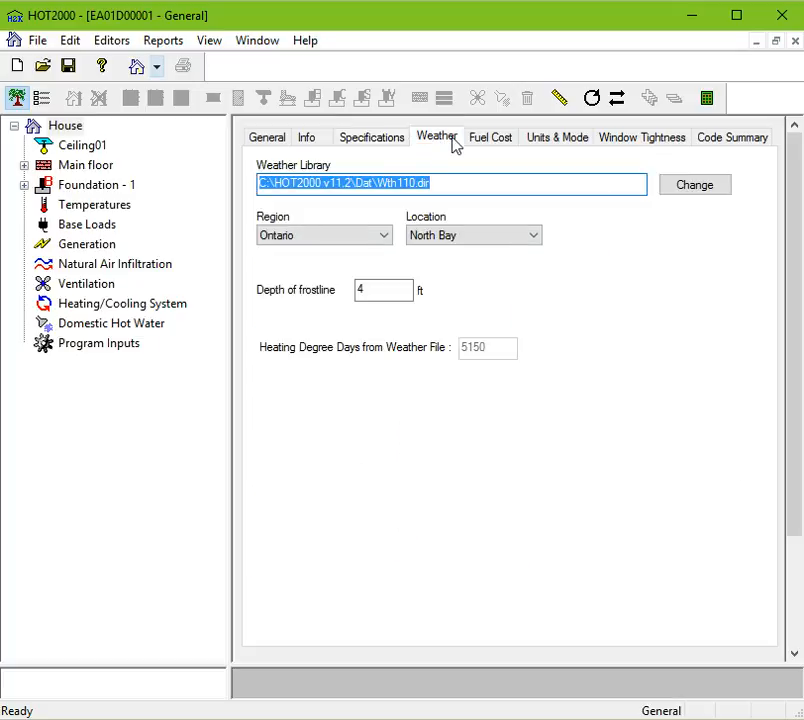
click(377, 291)
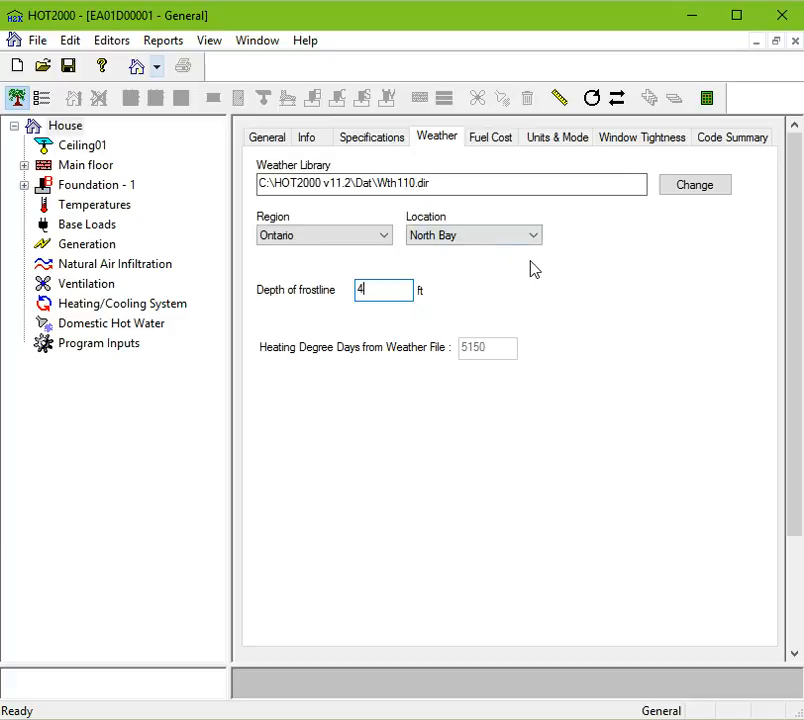
click(491, 137)
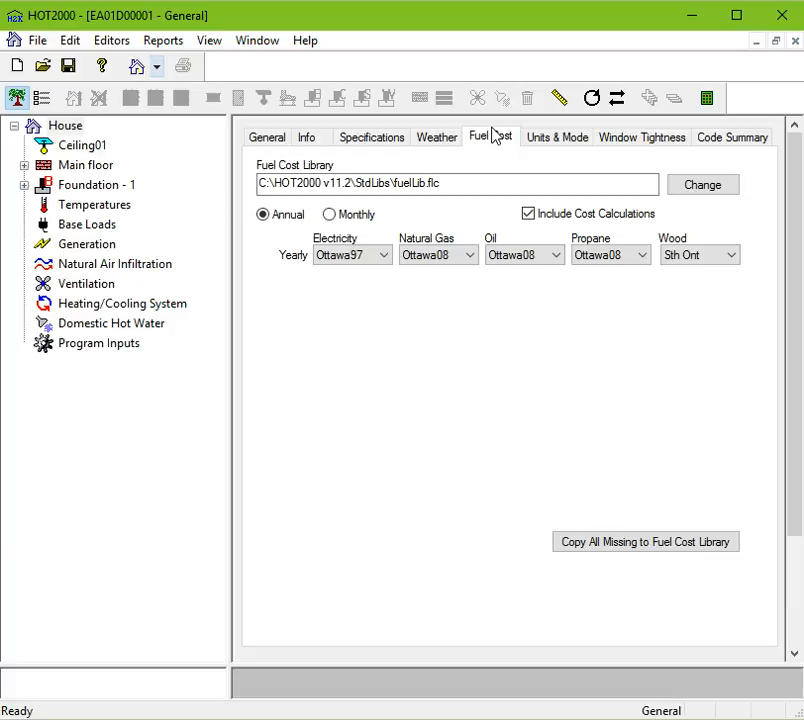
On the Units & Mode tab, switch the program to EnerGuide Rating System and back to General.
click(568, 140)
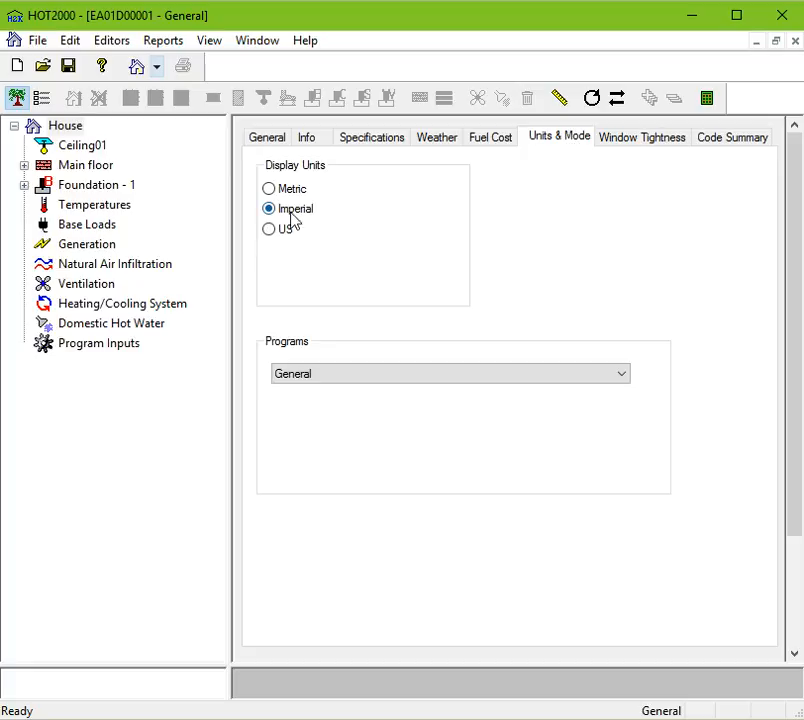
click(324, 378)
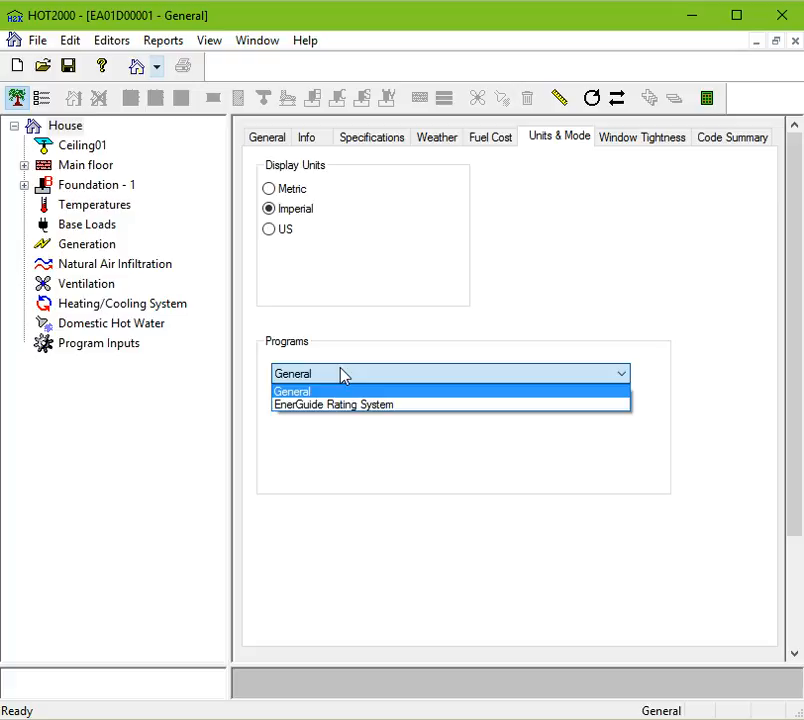
click(369, 410)
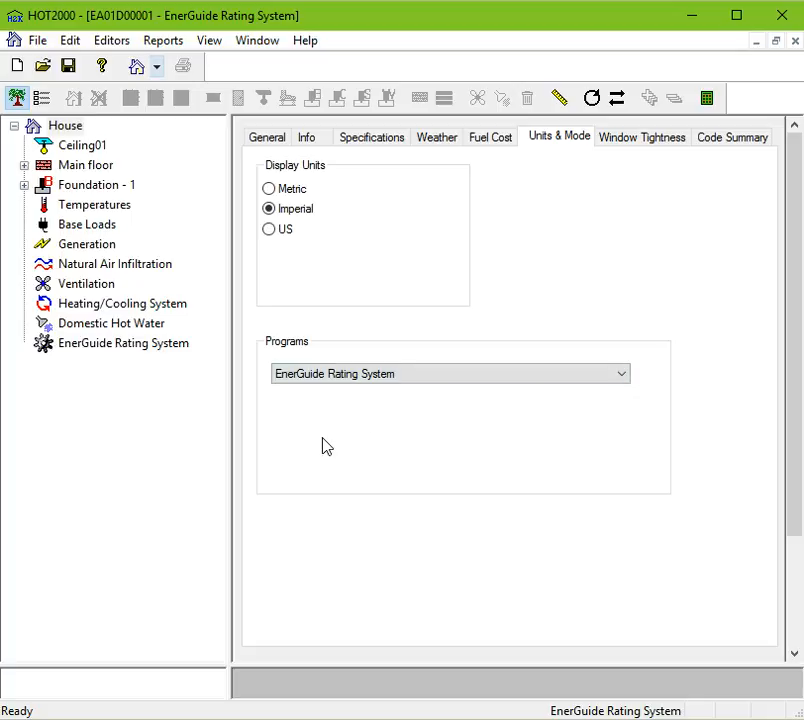
click(309, 374)
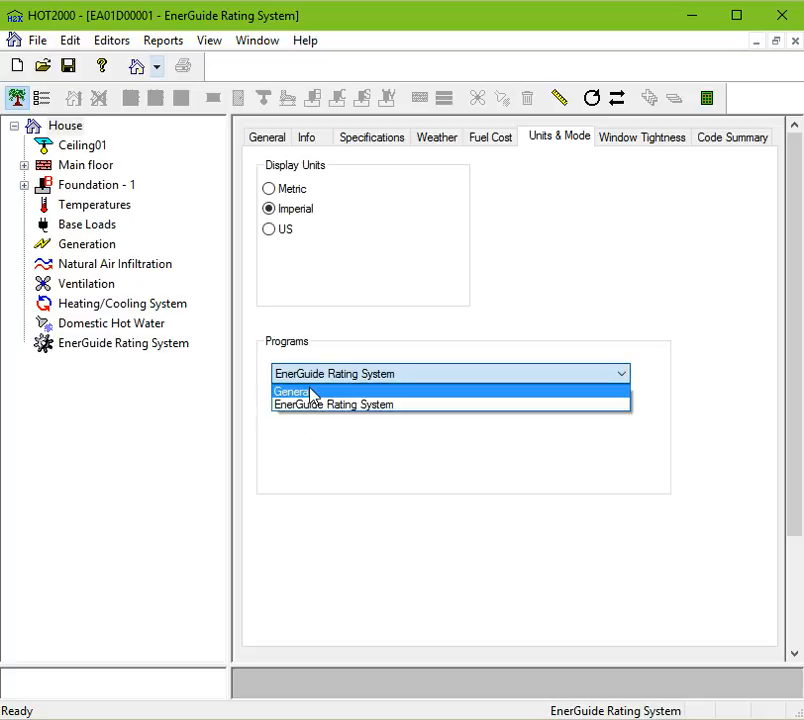
click(310, 392)
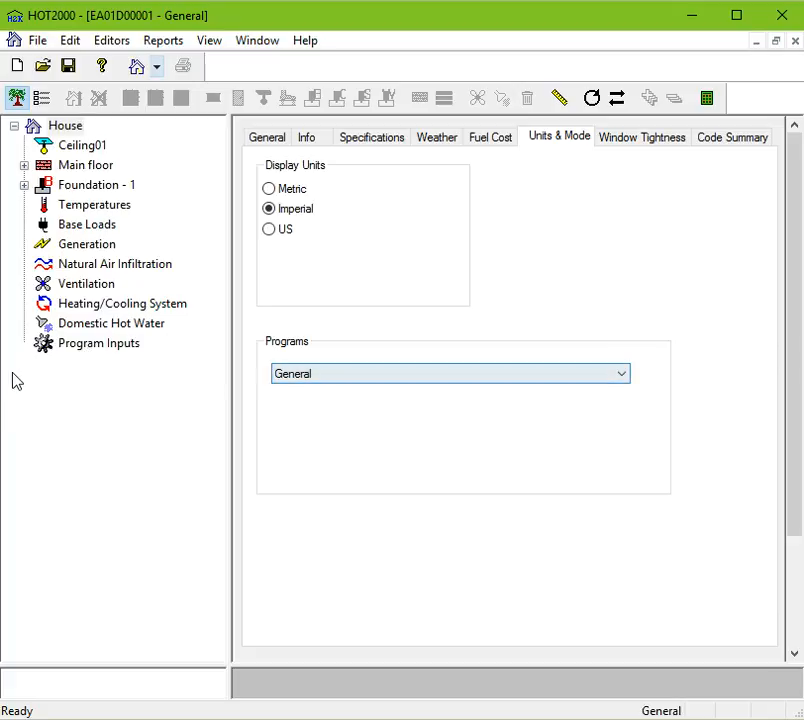
Open the Program Inputs item in the house tree, then return to the House settings.
click(82, 347)
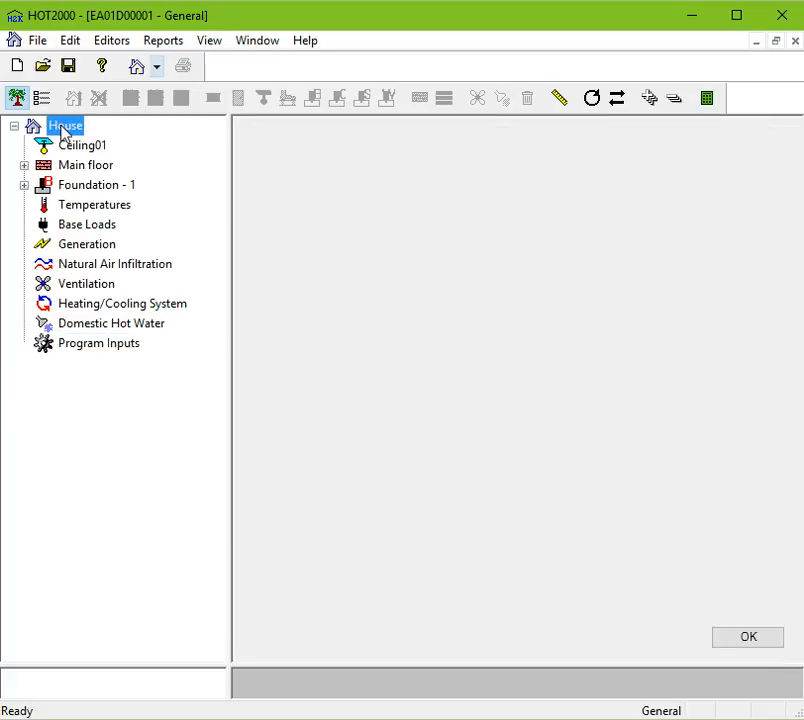
click(65, 127)
Switch the program to EnerGuide Rating System, inspect its tree page, and restore the General program.
click(565, 140)
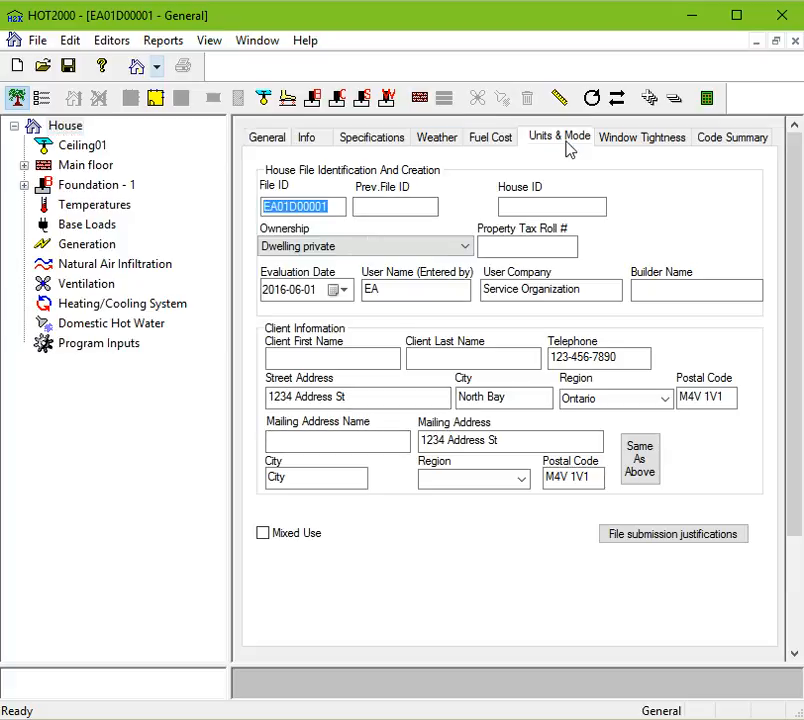
click(390, 384)
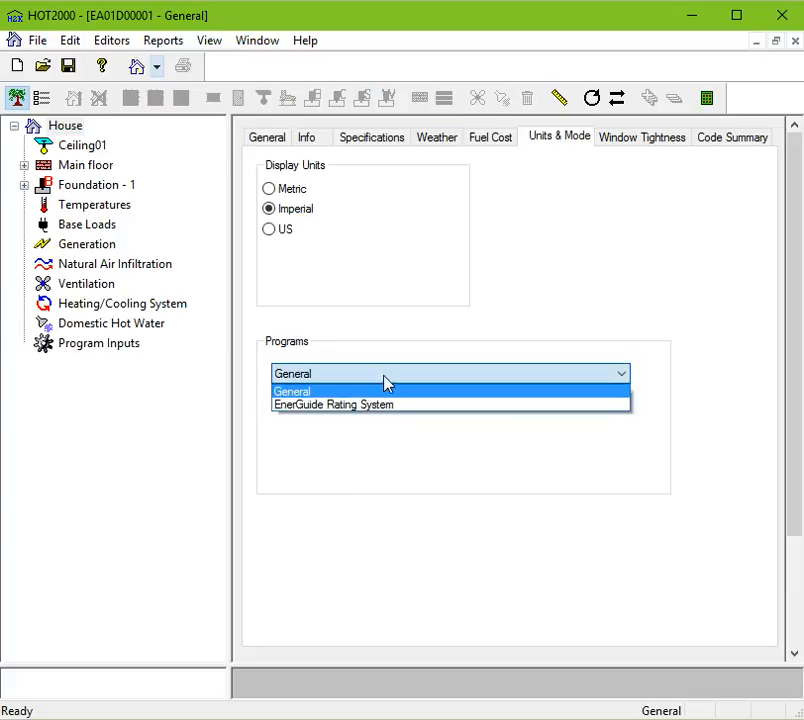
click(371, 409)
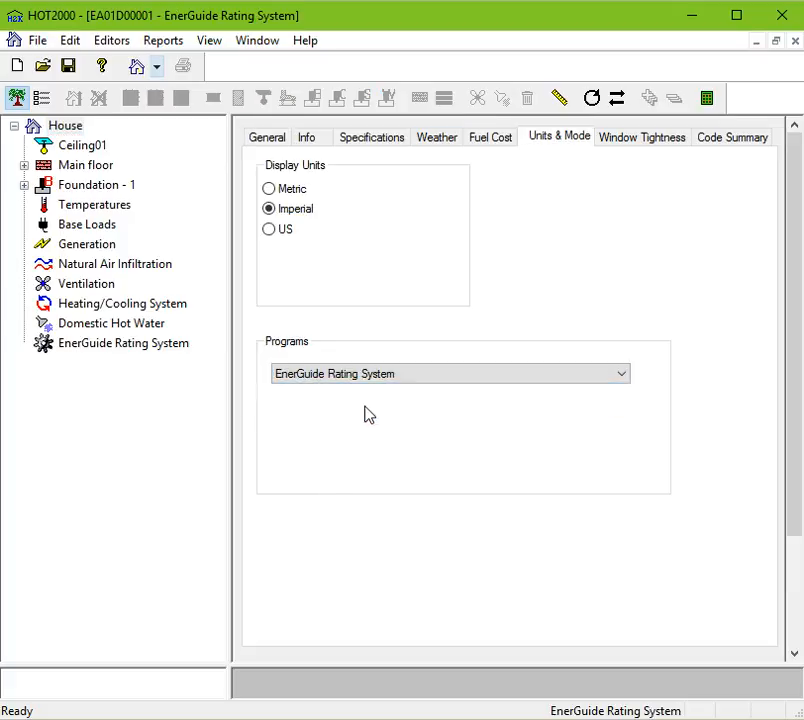
click(123, 345)
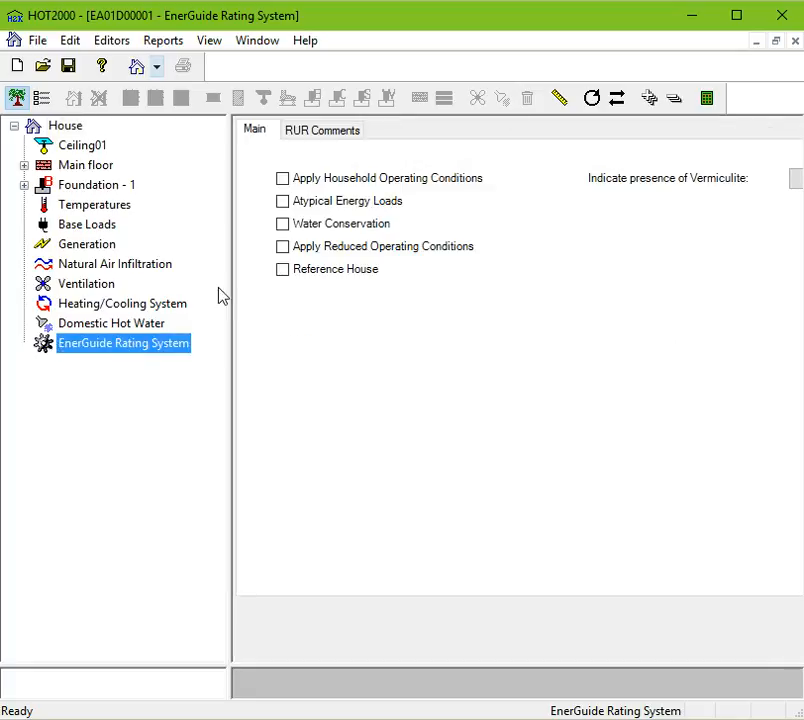
click(68, 128)
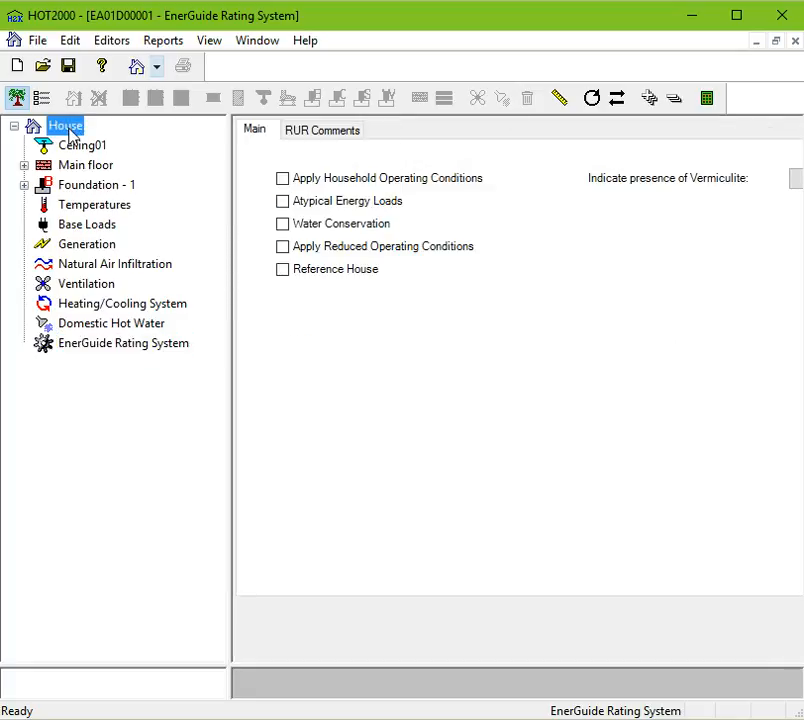
click(550, 412)
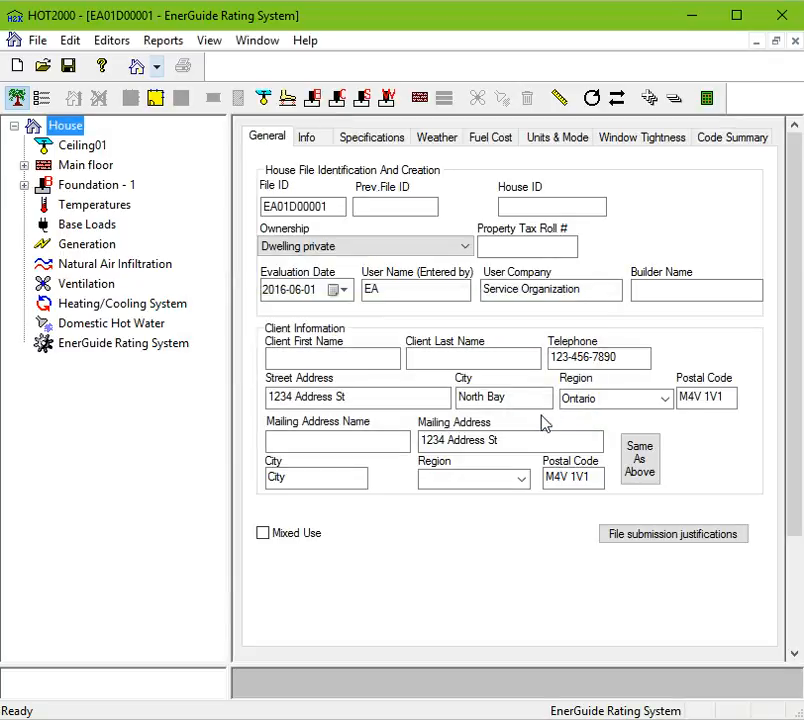
click(560, 138)
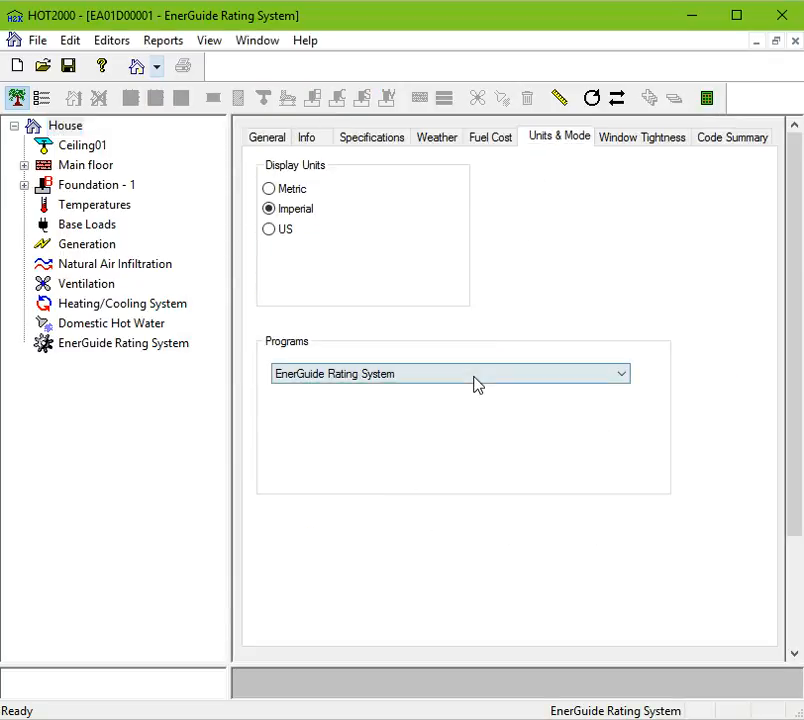
click(476, 378)
click(470, 393)
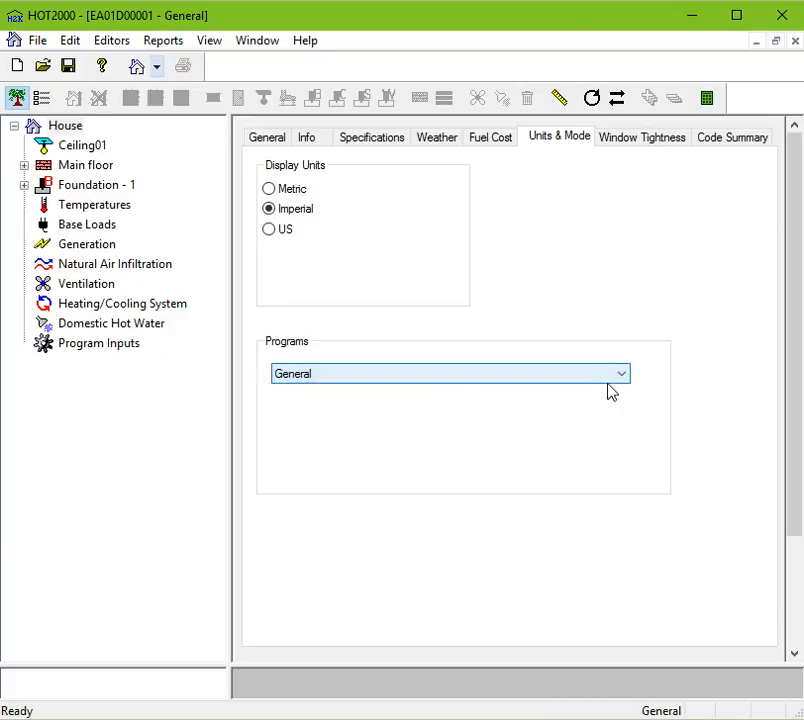
Review the Window Tightness and Code Summary tabs and the Programs options on Units & Mode.
click(658, 140)
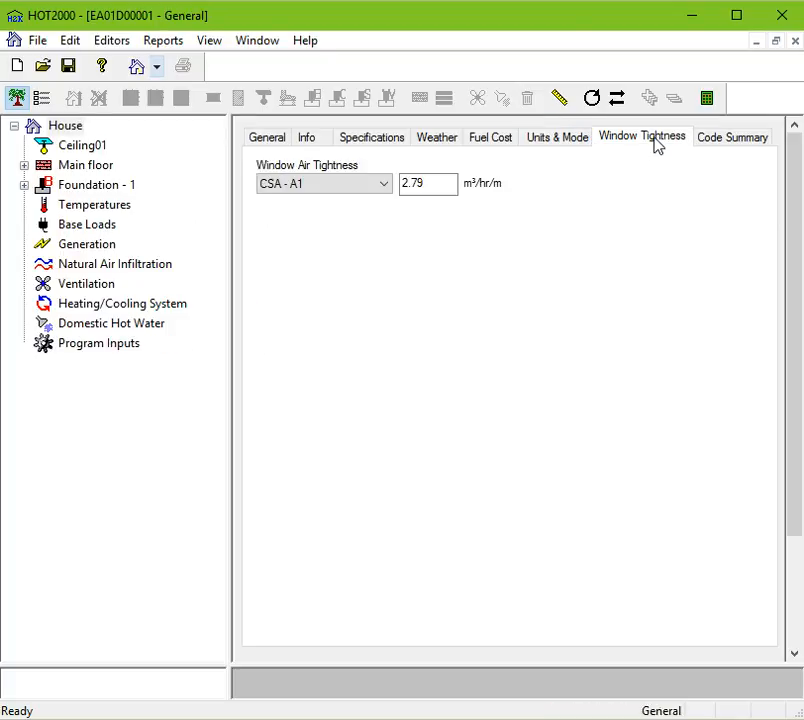
click(738, 141)
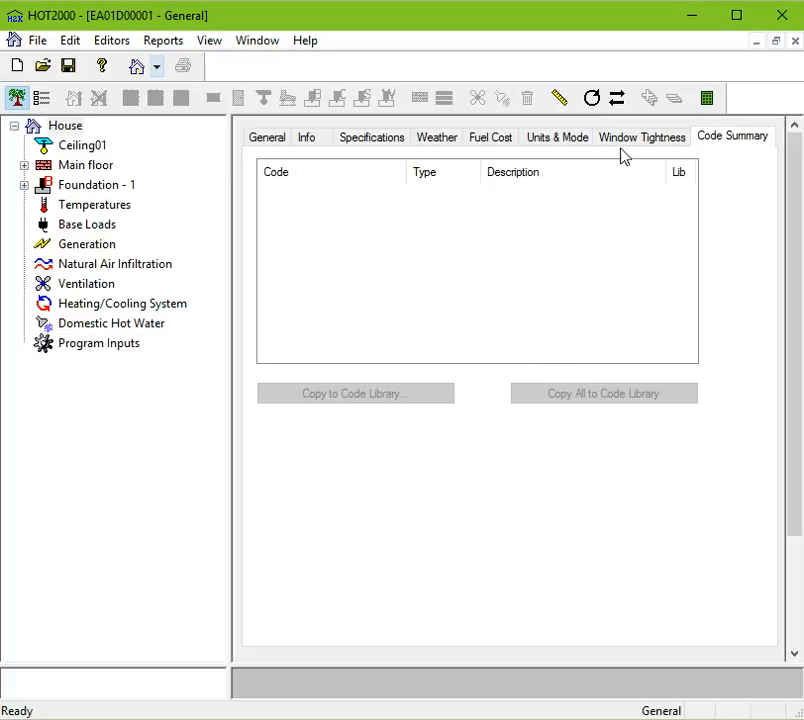
click(572, 146)
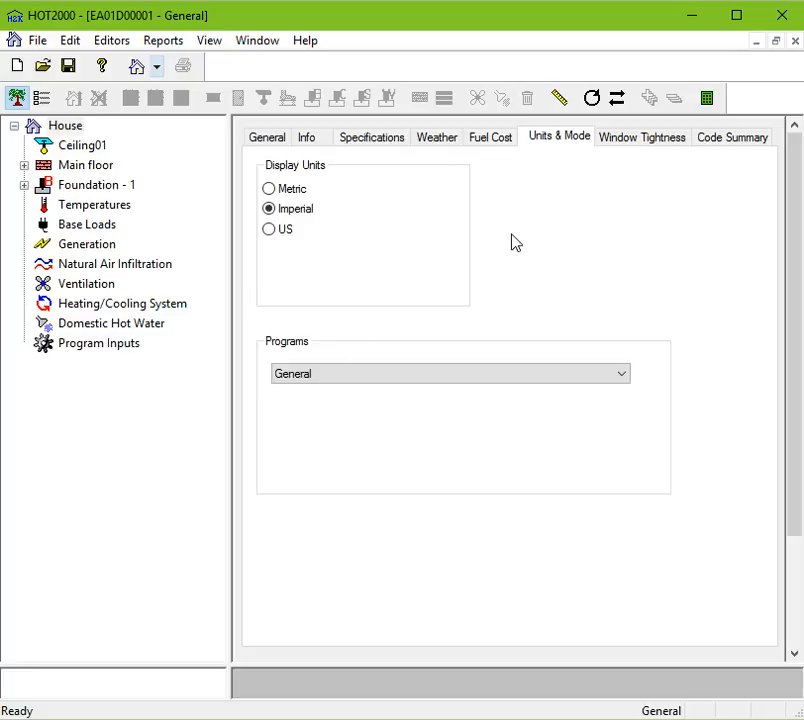
click(390, 386)
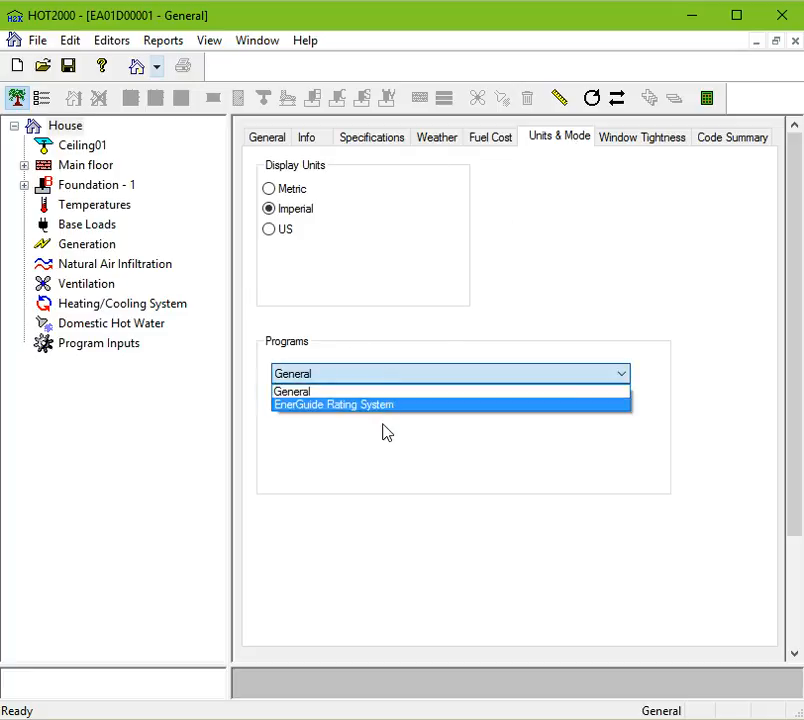
click(394, 498)
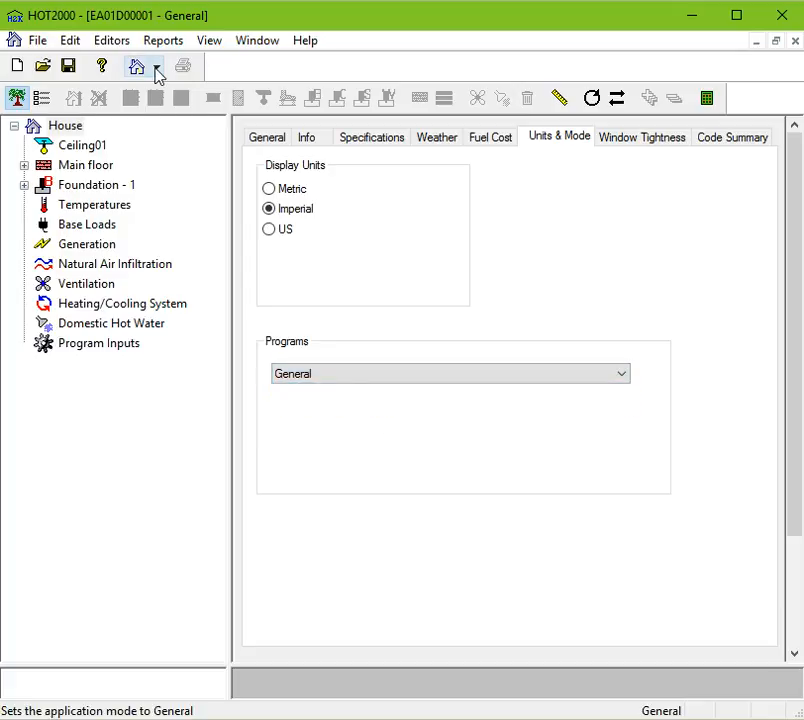
Switch the program to EnerGuide Rating System and open its page in the house tree.
click(155, 68)
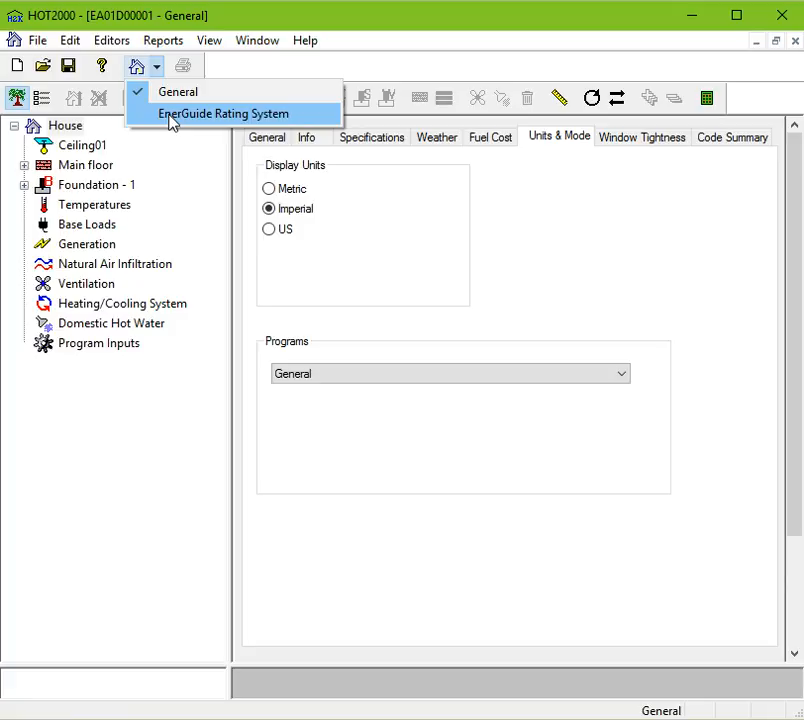
click(172, 118)
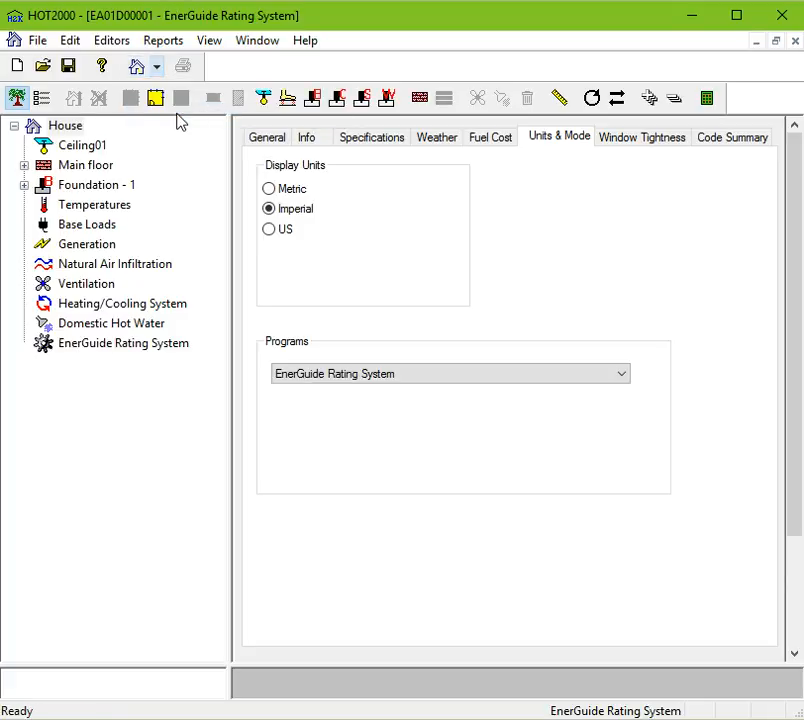
click(115, 350)
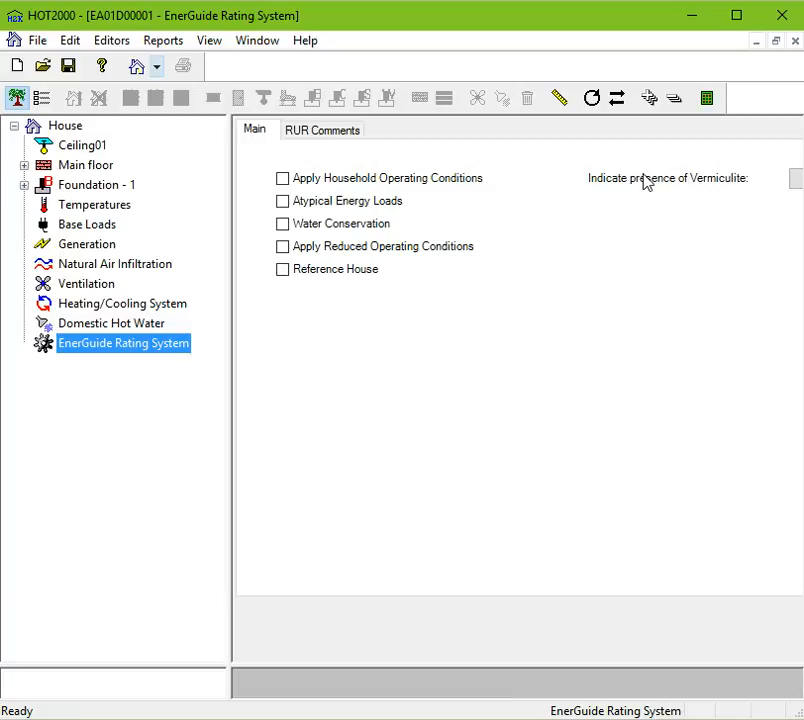
Indicate the presence of vermiculite and enable Atypical Energy Loads on the Main tab.
click(798, 180)
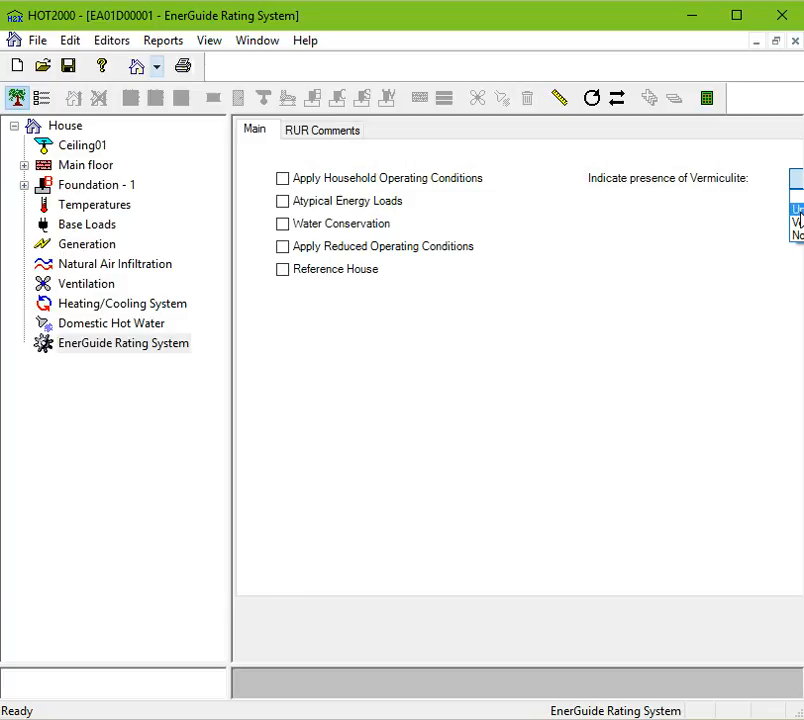
click(798, 222)
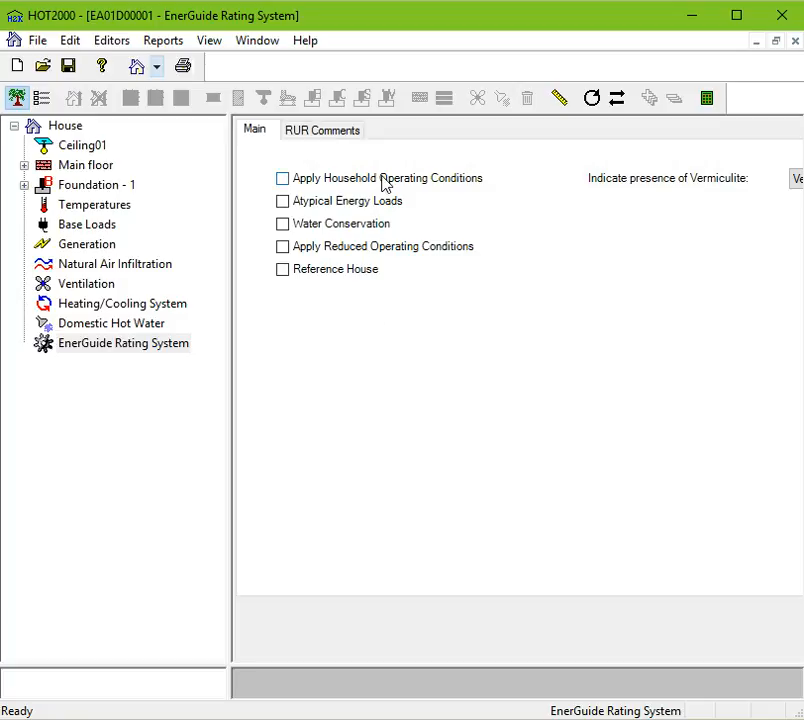
click(323, 205)
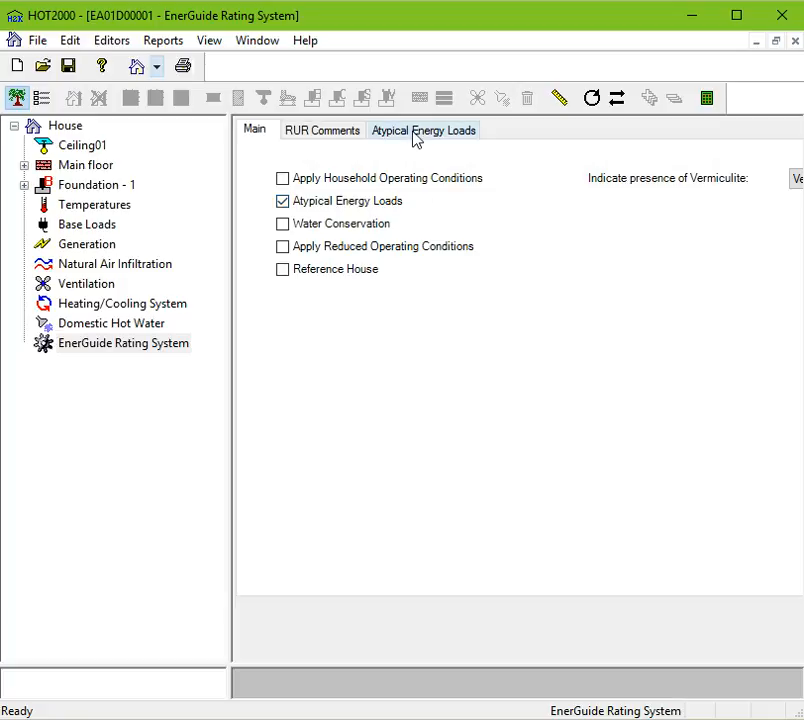
Enable de-icing cables, heated garage, hot tub, extensive exterior lighting, swimming pool and non-residential occupancy as atypical energy loads.
click(404, 135)
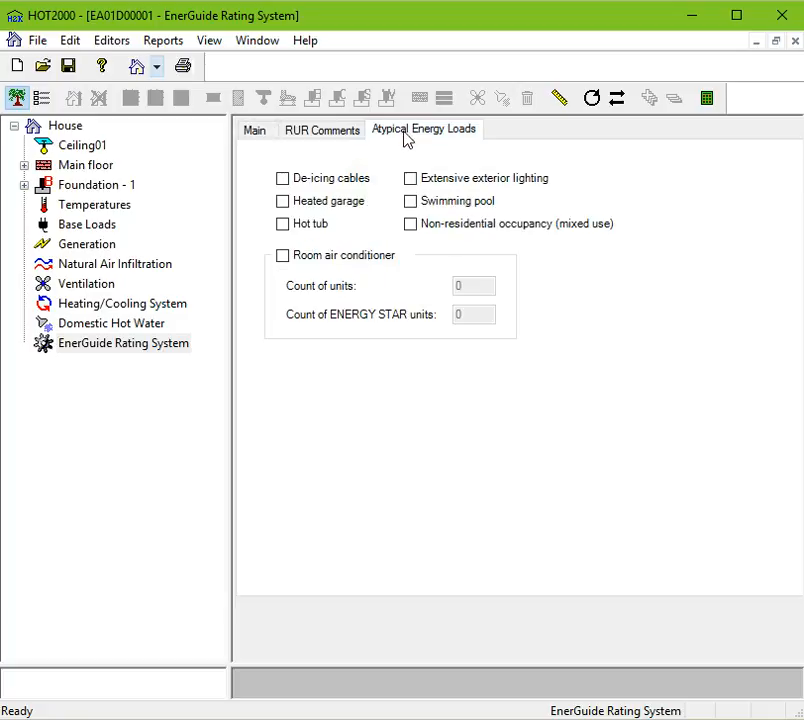
click(296, 183)
click(283, 225)
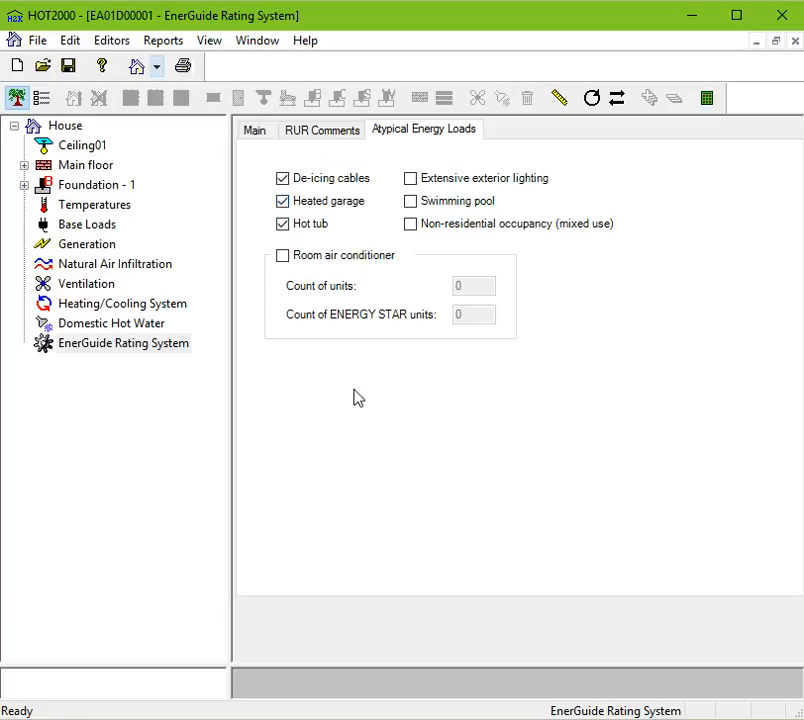
click(411, 181)
click(412, 199)
click(410, 227)
Inspect the Mixed Use option on the House General tab and return to the EnerGuide Rating System page.
click(63, 128)
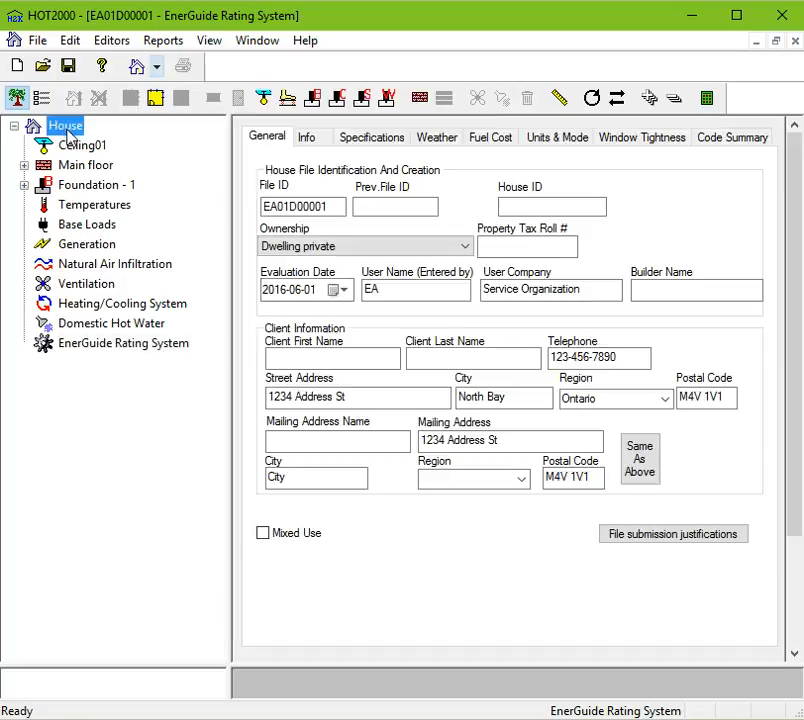
click(263, 534)
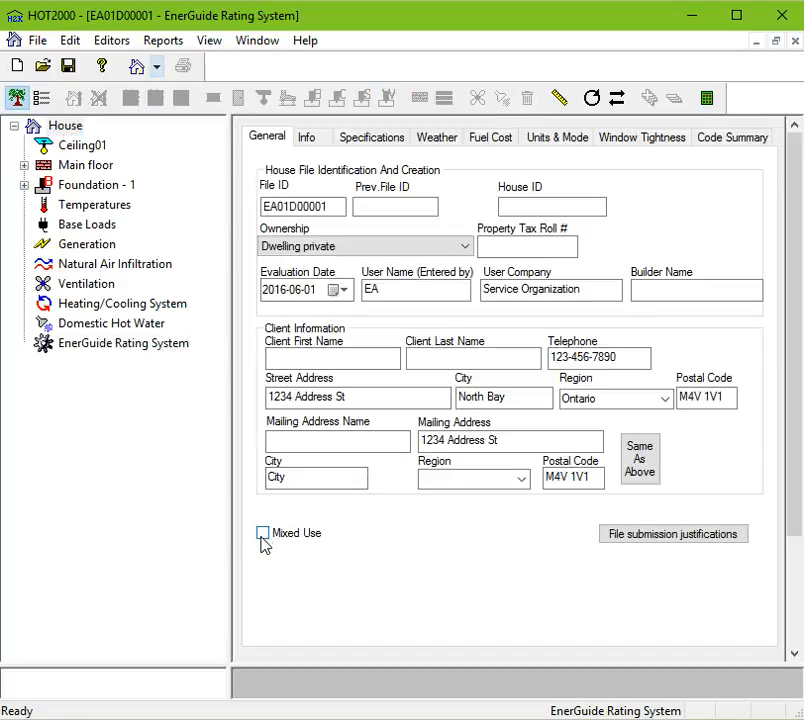
click(100, 345)
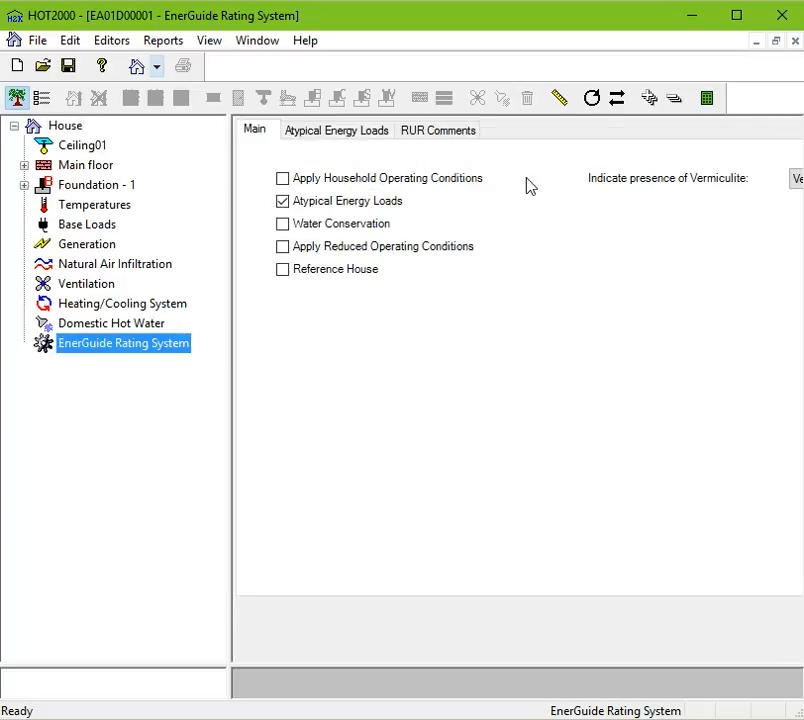
Enable the room air conditioner on the Atypical Energy Loads tab.
click(332, 136)
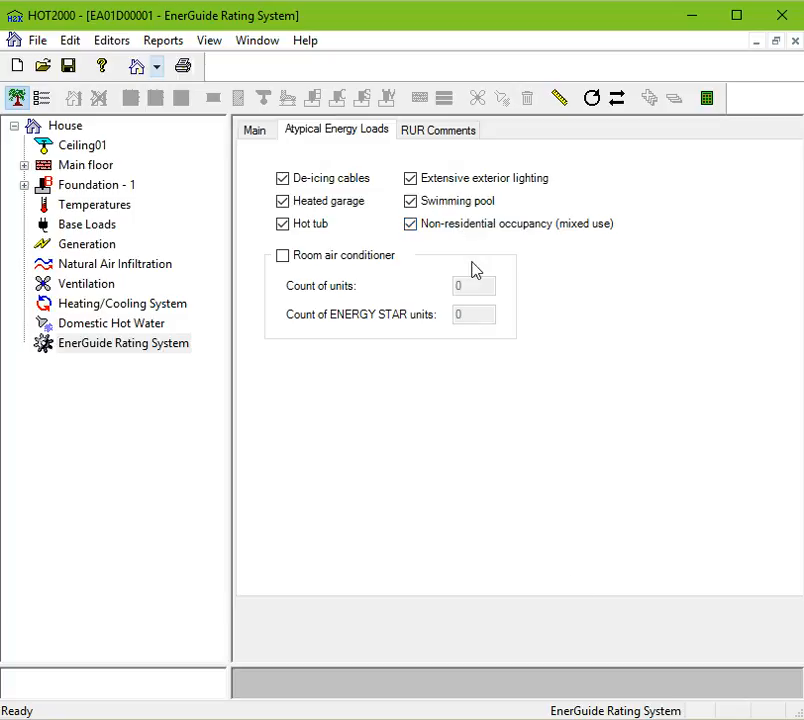
click(285, 256)
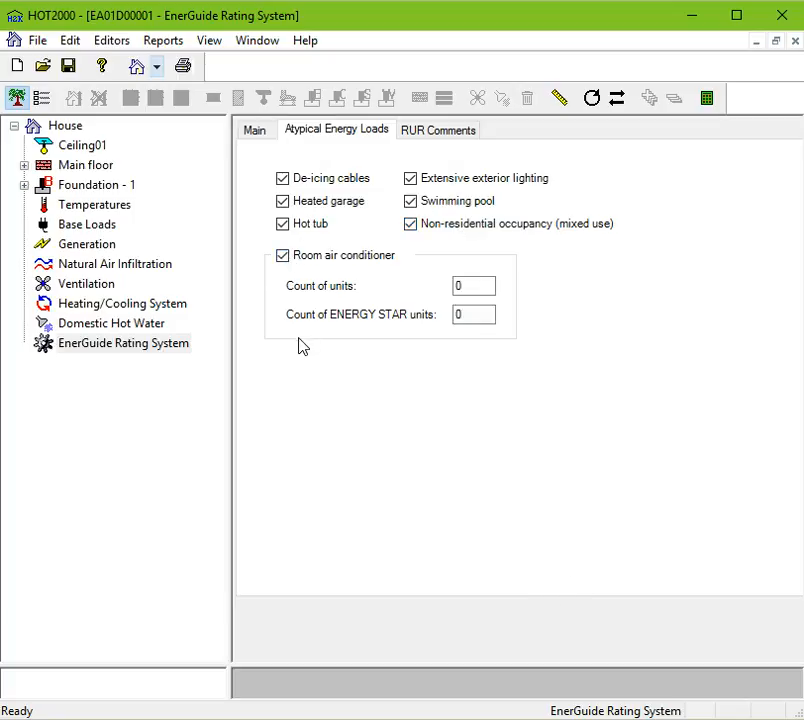
key(Tab)
key(Tab)
Clear Atypical Energy Loads and enable Apply Household Operating Conditions on the Main tab.
click(251, 133)
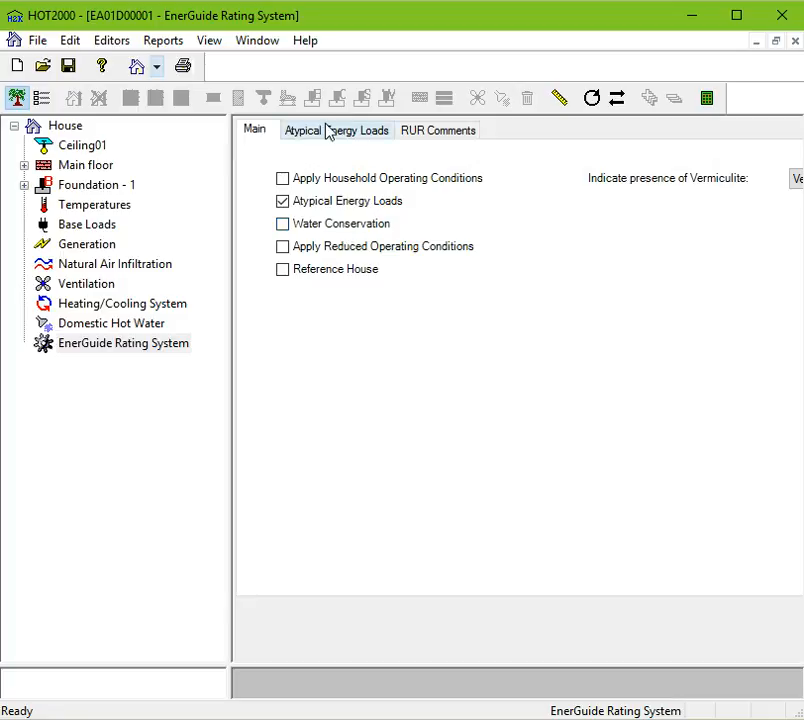
click(283, 202)
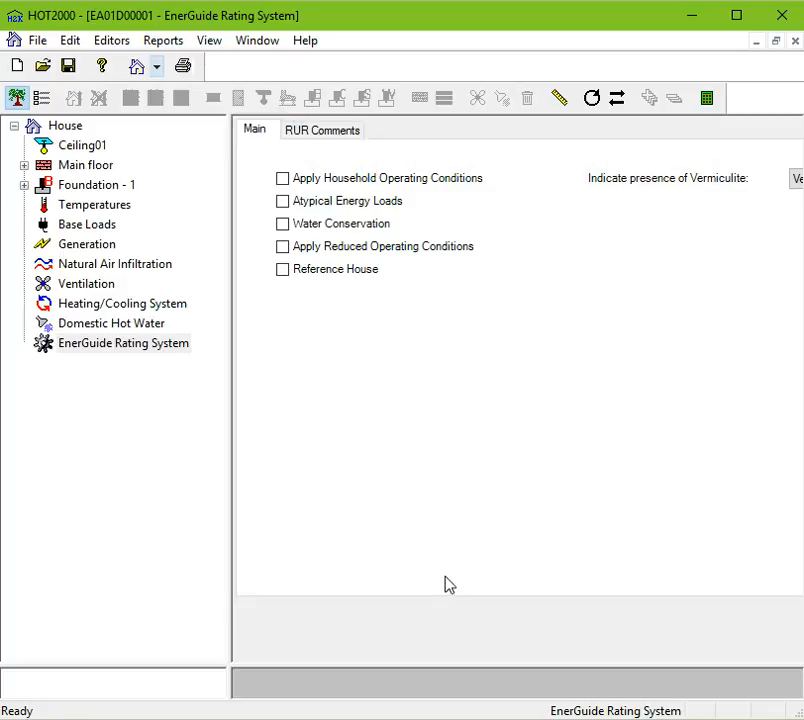
click(400, 183)
Set the number of occupants to 7 on the Household Operating Conditions tab.
click(456, 137)
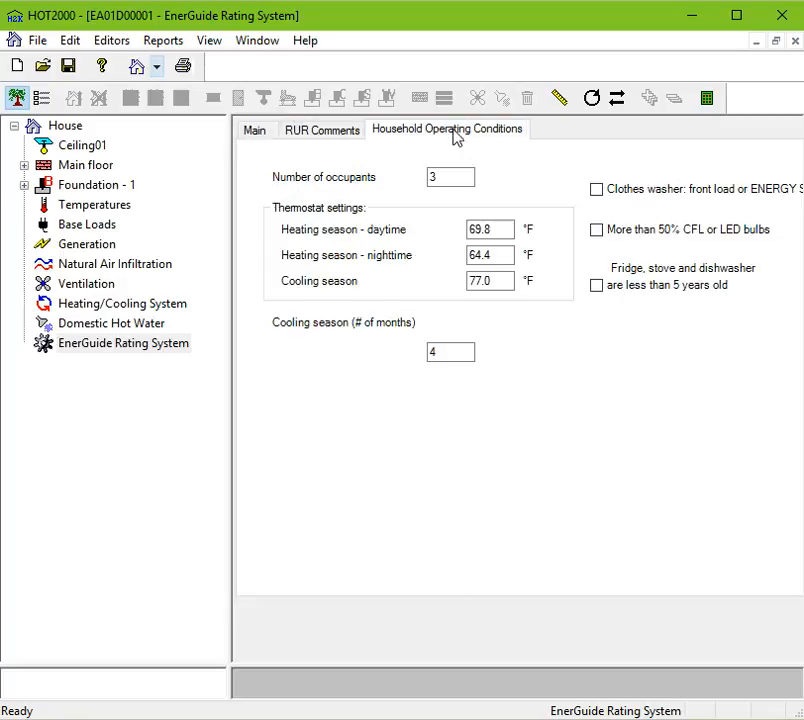
click(441, 177)
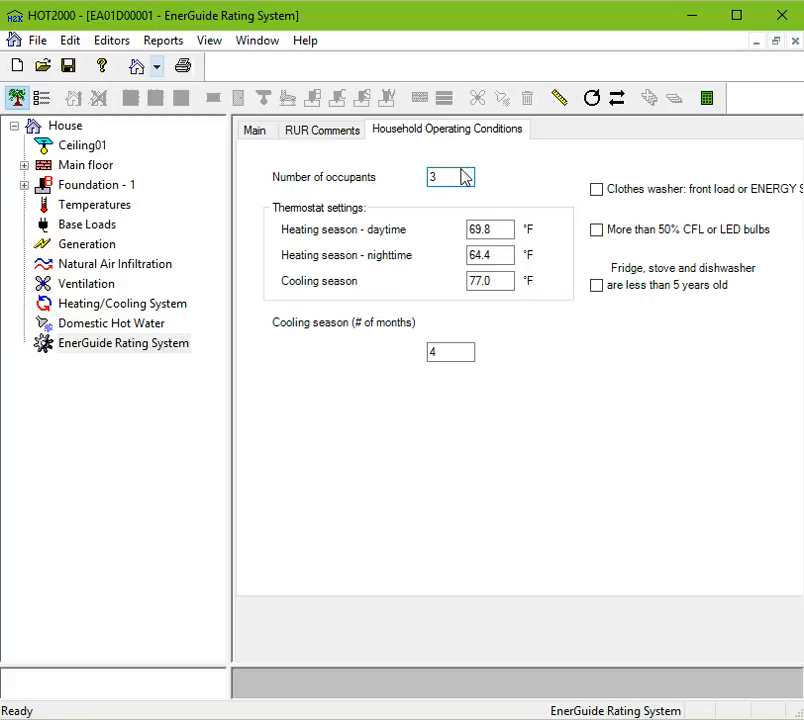
double_click(449, 175)
text(7)
click(512, 230)
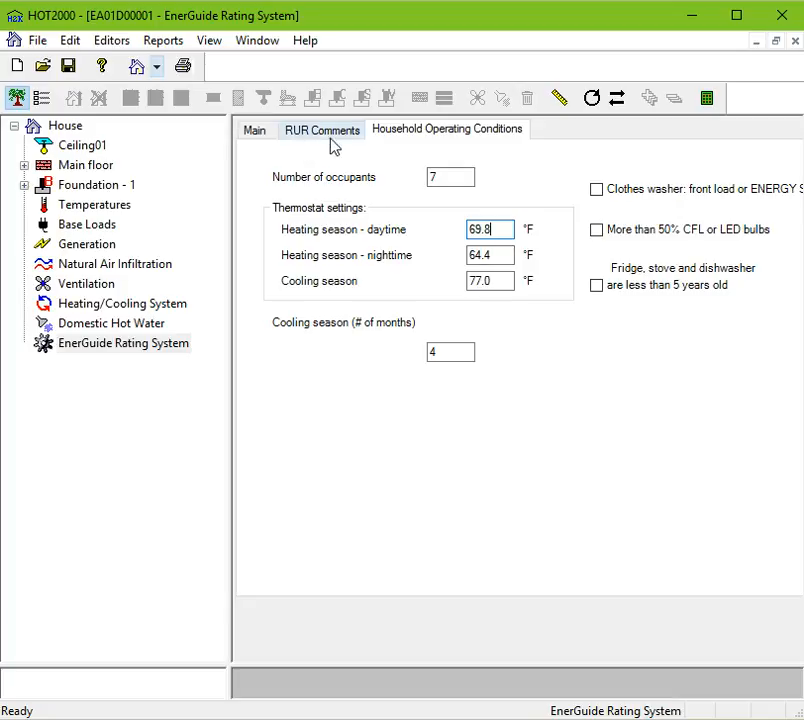
Clear Apply Household Operating Conditions and enable Water Conservation on the Main tab.
click(269, 135)
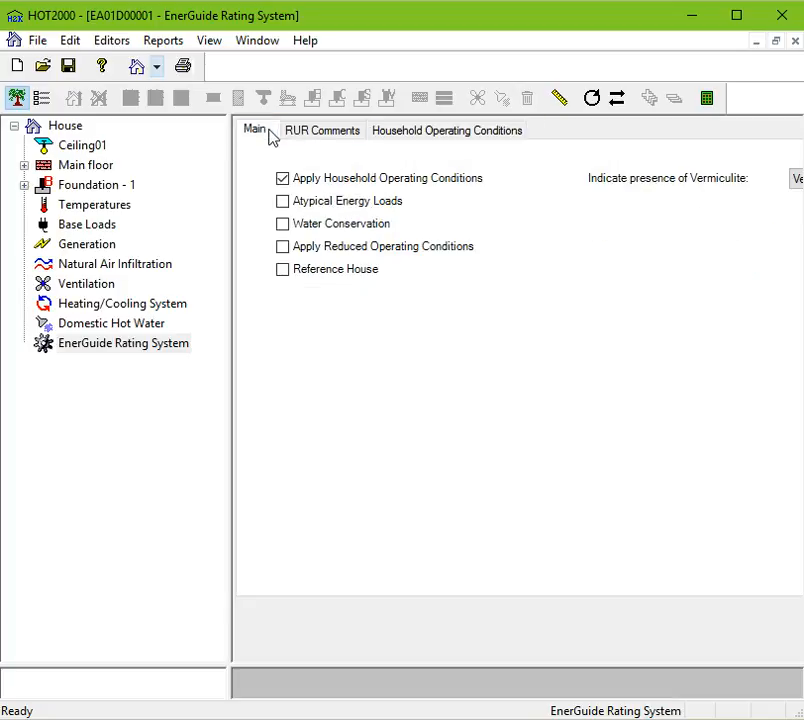
click(348, 180)
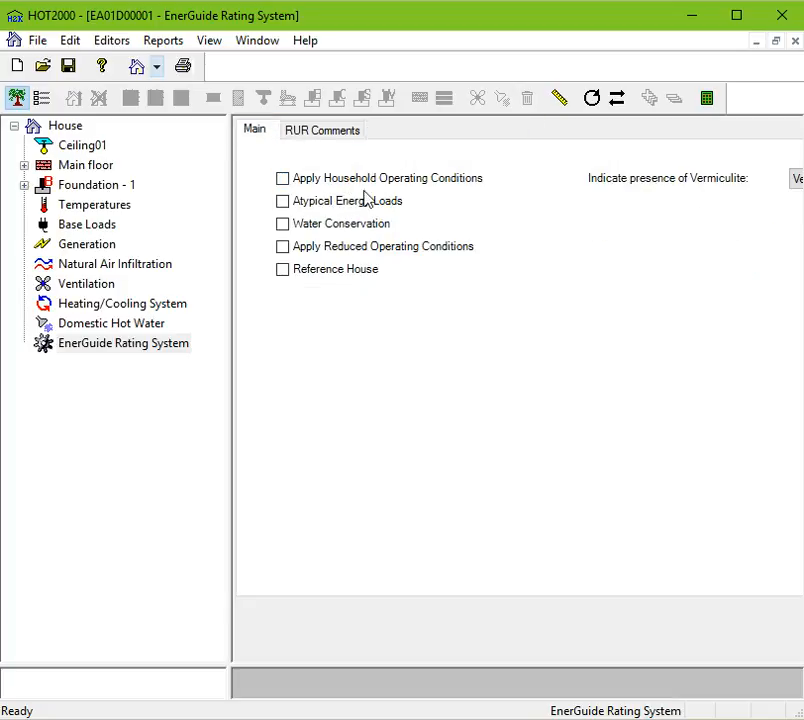
click(337, 225)
Increase the observed number of low flush toilets on the Water Conservation tab.
click(420, 135)
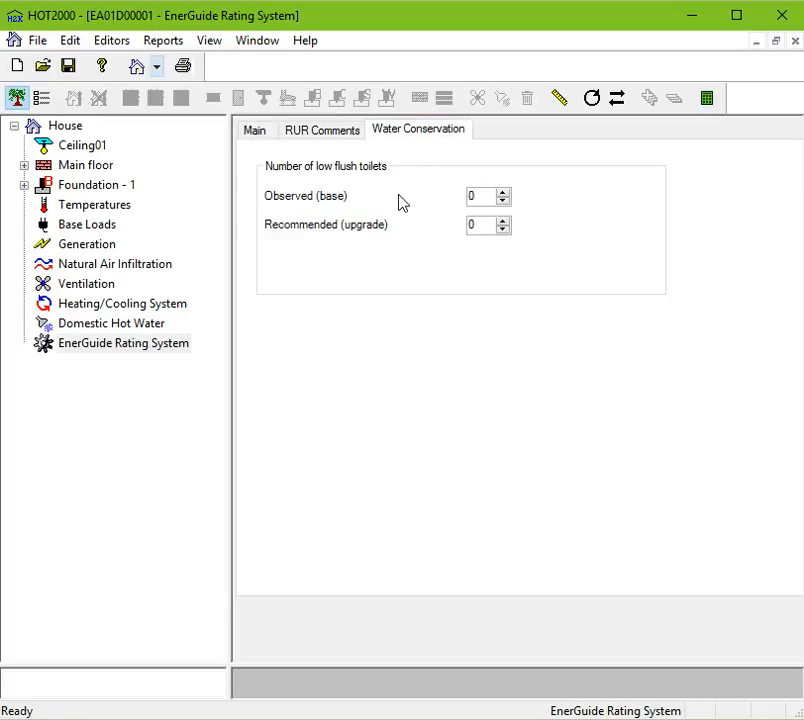
click(504, 195)
click(505, 195)
click(259, 134)
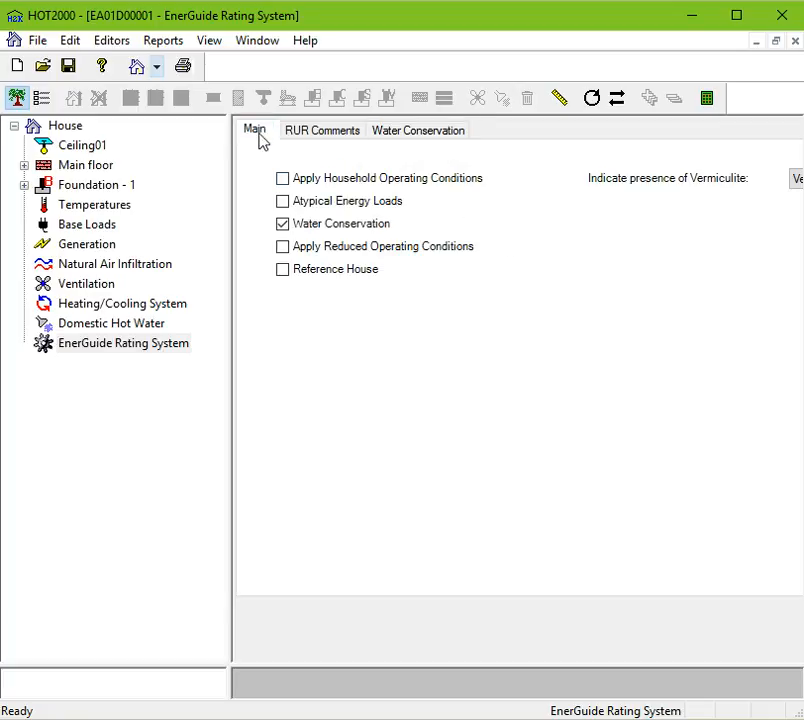
click(293, 228)
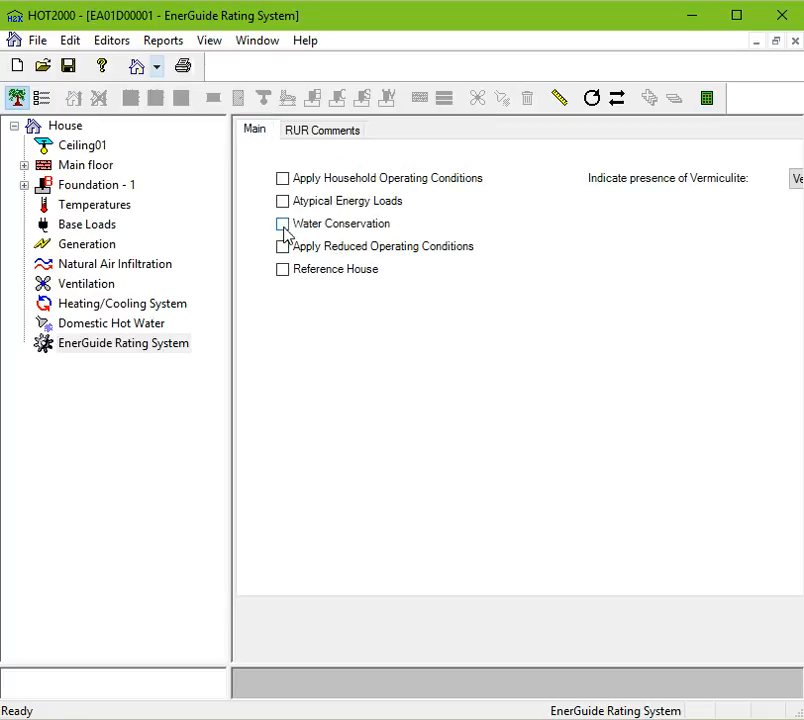
click(291, 228)
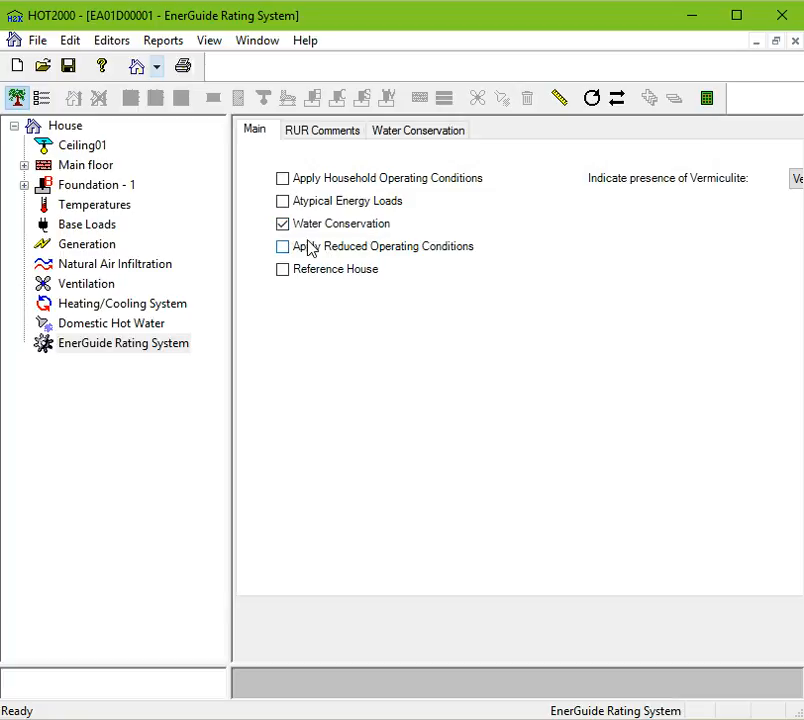
Enable Apply Reduced Operating Conditions and set its lighting to 25% - 75% CFL or LED.
click(320, 250)
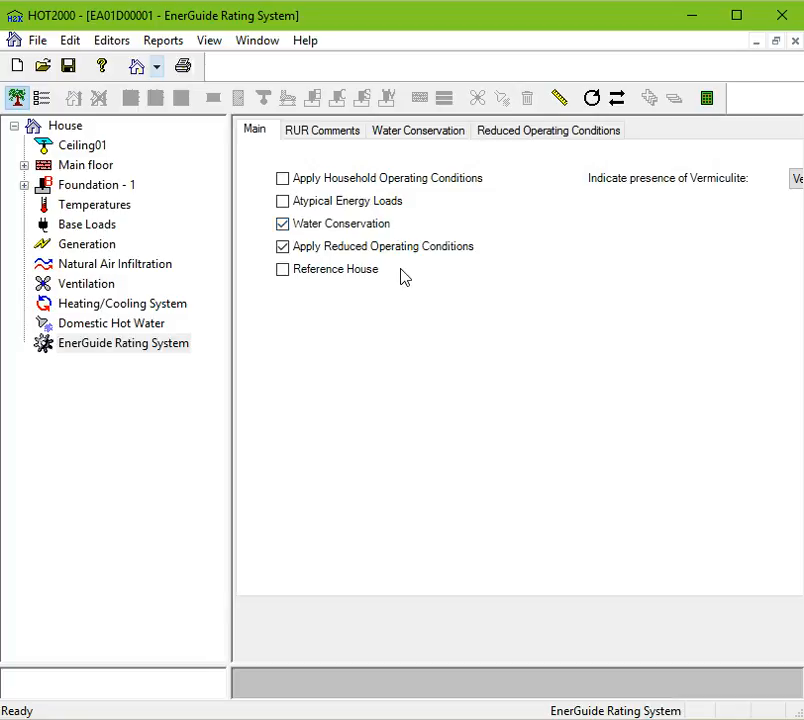
click(511, 135)
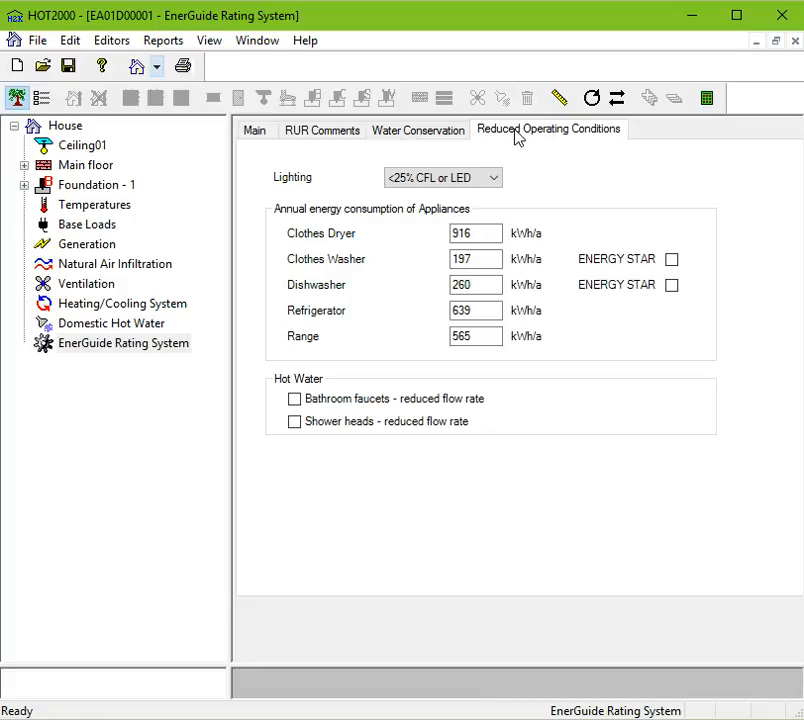
click(455, 180)
click(431, 208)
click(447, 178)
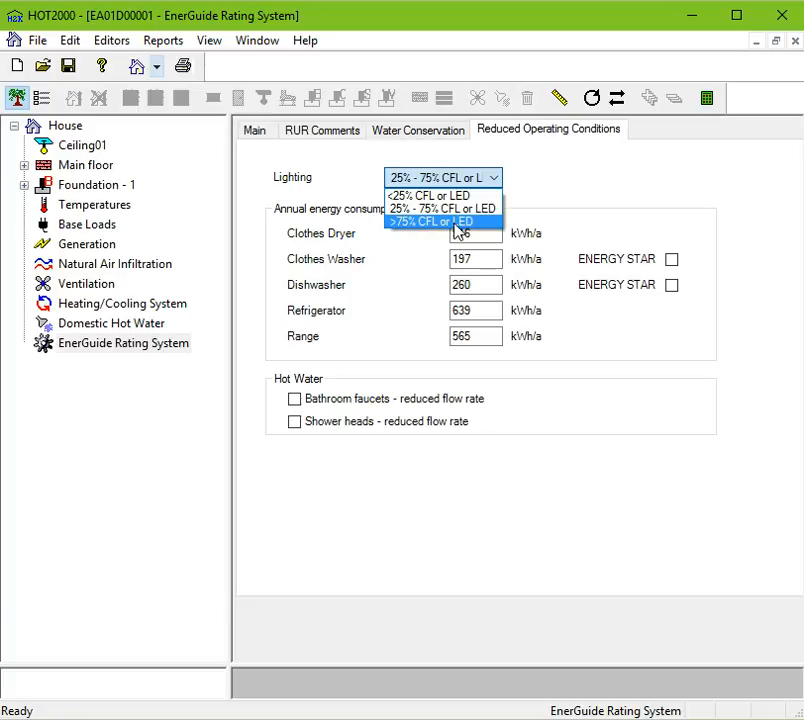
click(617, 203)
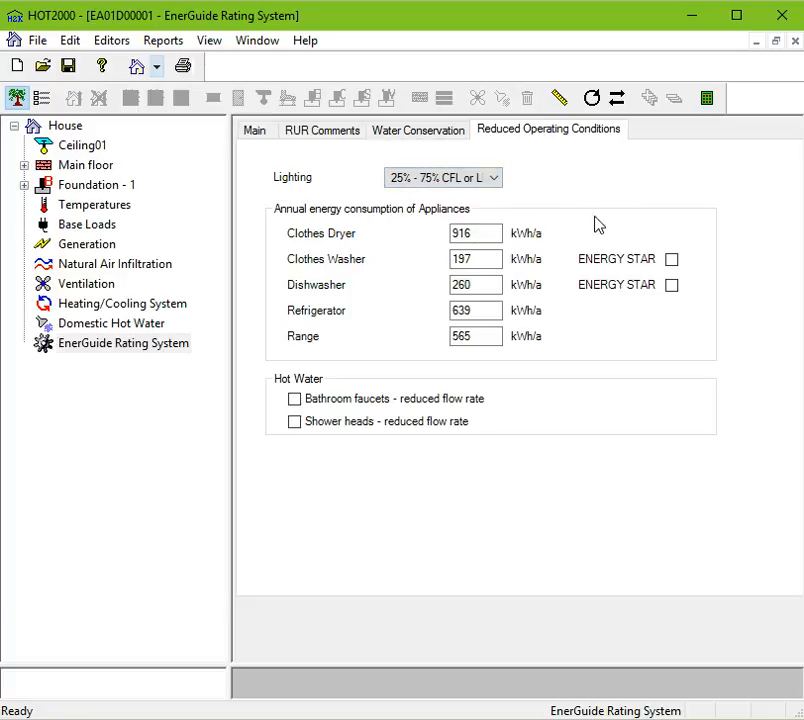
Set the refrigerator's annual energy consumption to 500 kWh/a.
click(490, 233)
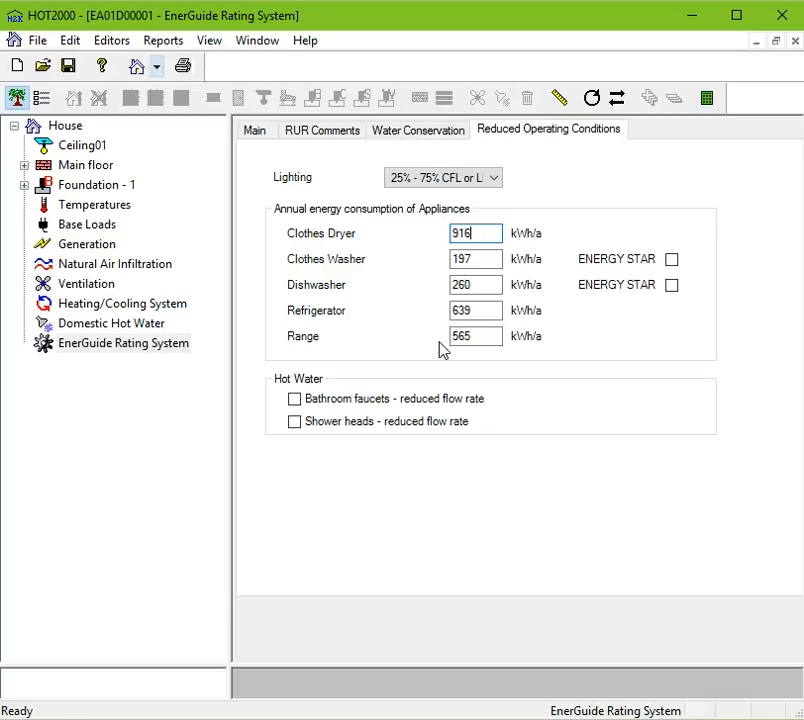
click(483, 310)
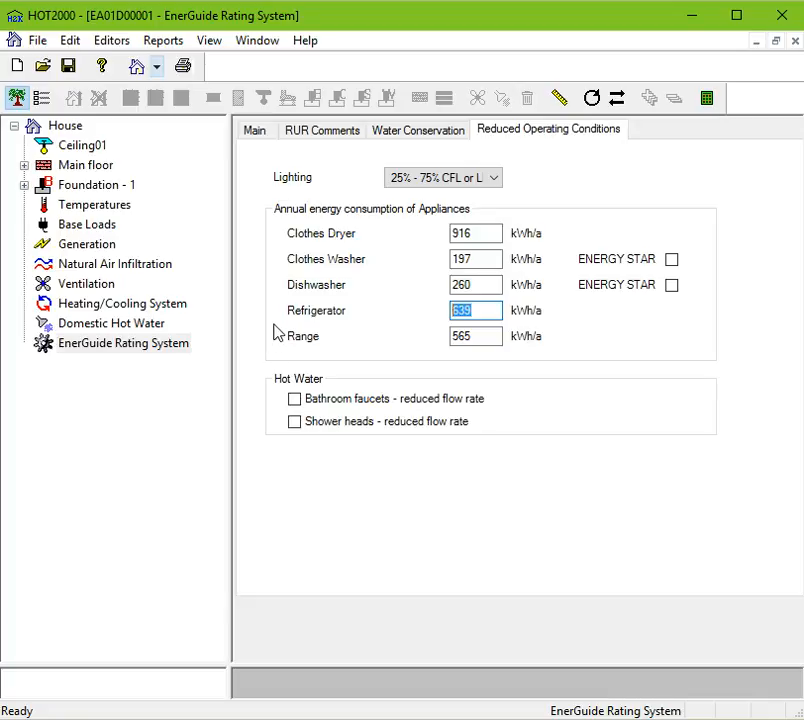
text(500)
Mark the clothes washer and dishwasher as ENERGY STAR and enable reduced-flow bathroom faucets and shower heads.
click(635, 260)
click(646, 286)
click(650, 264)
click(608, 288)
click(668, 261)
click(673, 287)
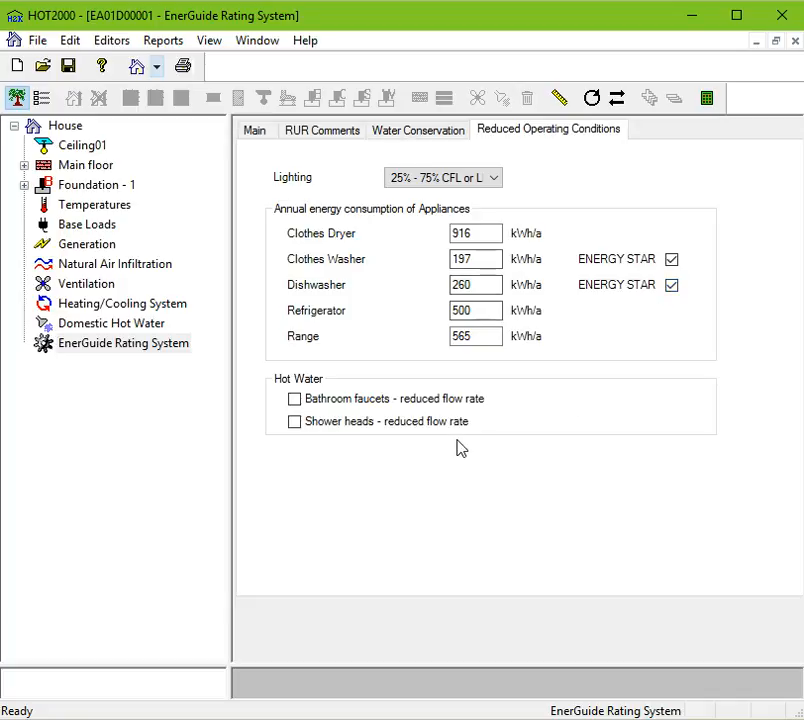
click(367, 402)
click(354, 424)
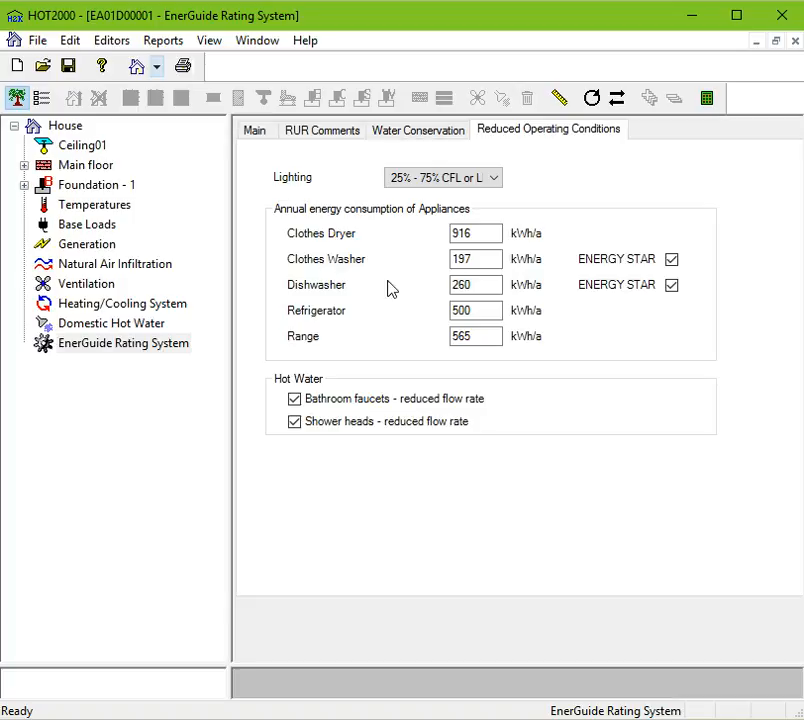
Replace Apply Reduced Operating Conditions with Reference House on the Main tab and open the Reference House tab.
click(258, 134)
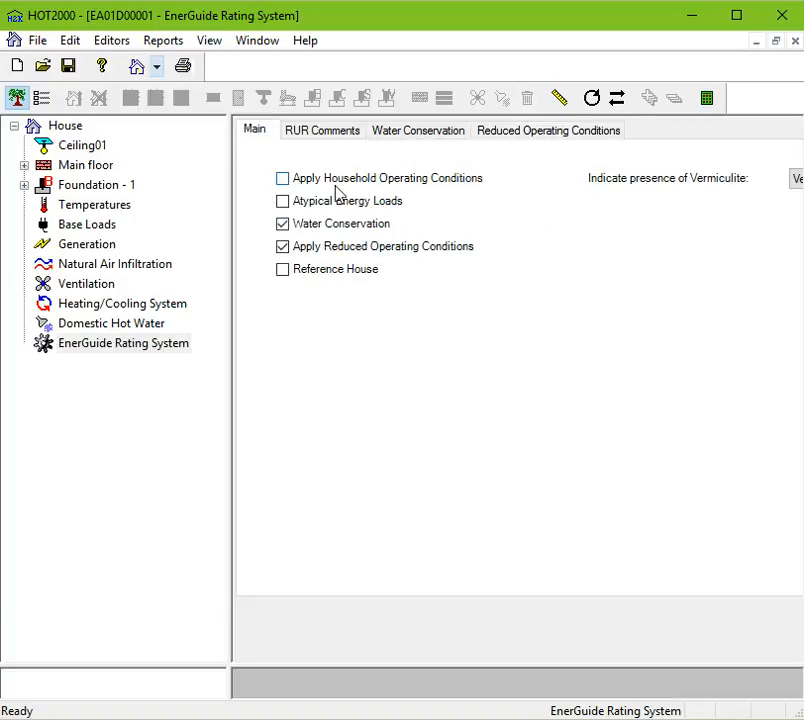
click(330, 254)
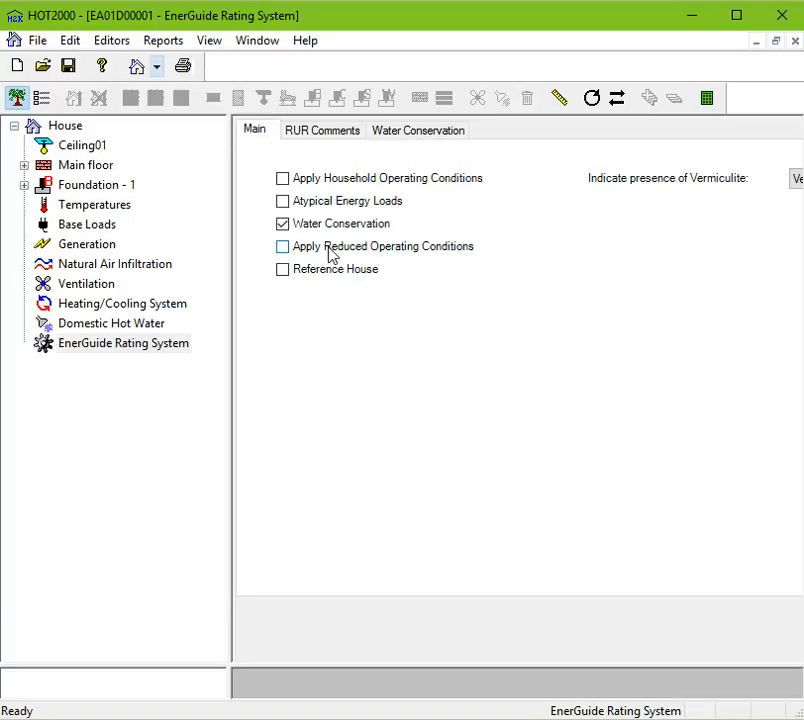
click(330, 275)
click(498, 139)
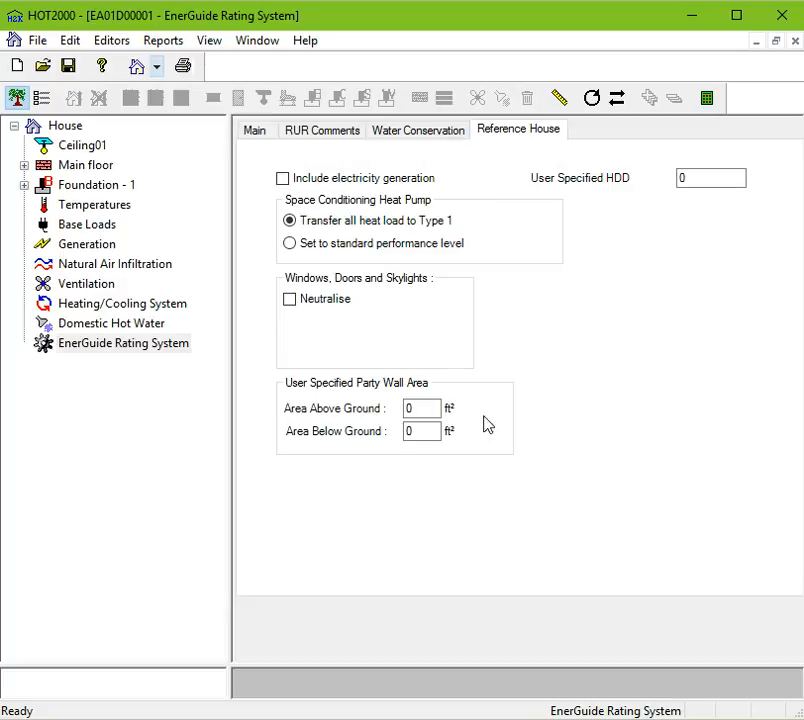
Disable Reference House on the EnerGuide Rating System's Main tab.
click(255, 131)
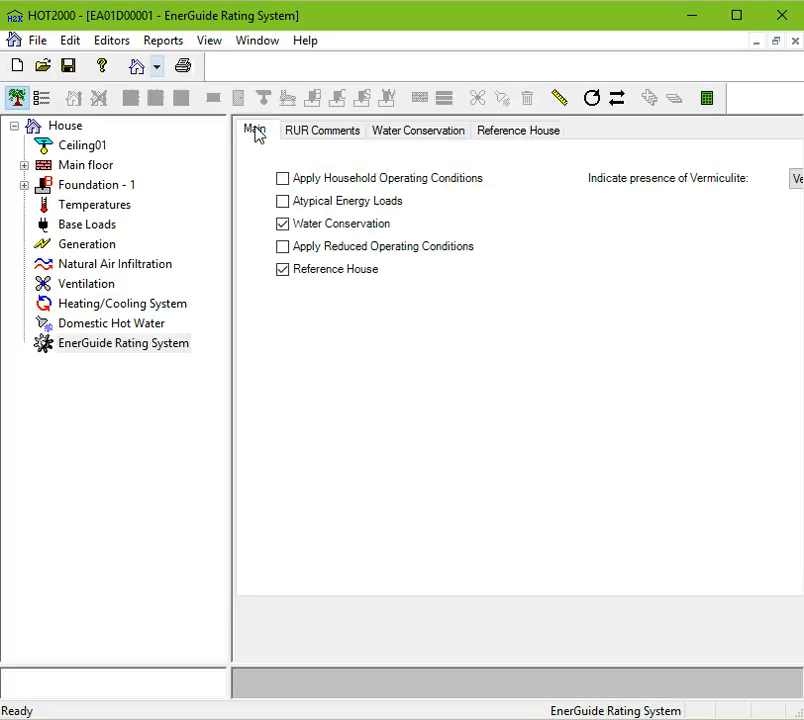
click(347, 278)
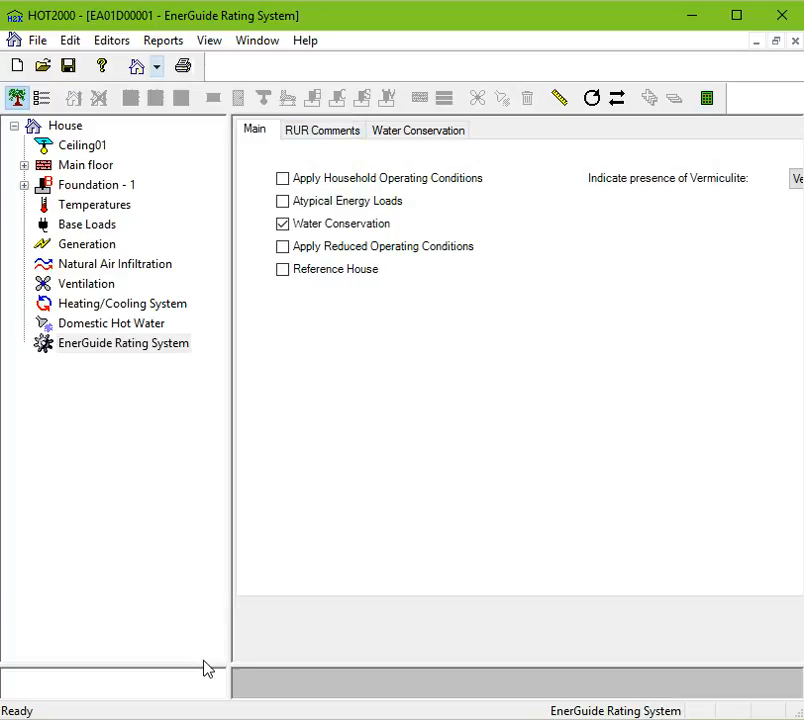
Add an energy upgrade for Natural Air Infiltration and select the Energy Upgrades item.
drag(205, 667, 233, 440)
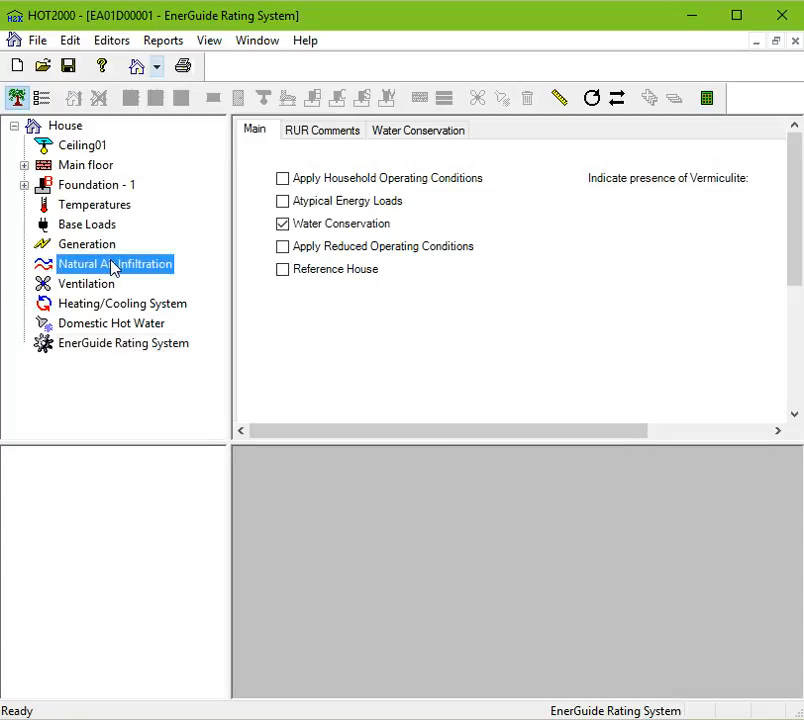
click(113, 266)
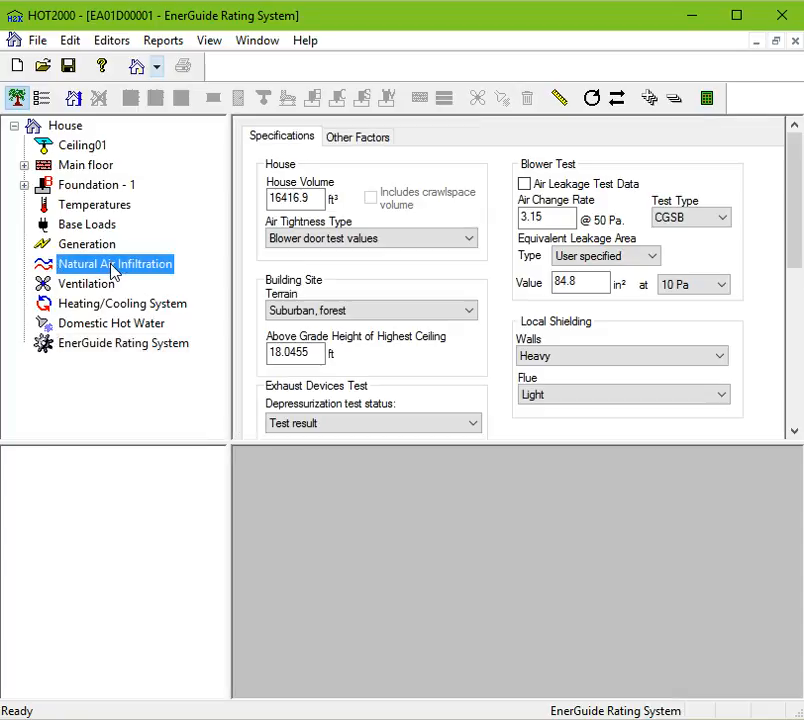
click(77, 100)
click(100, 457)
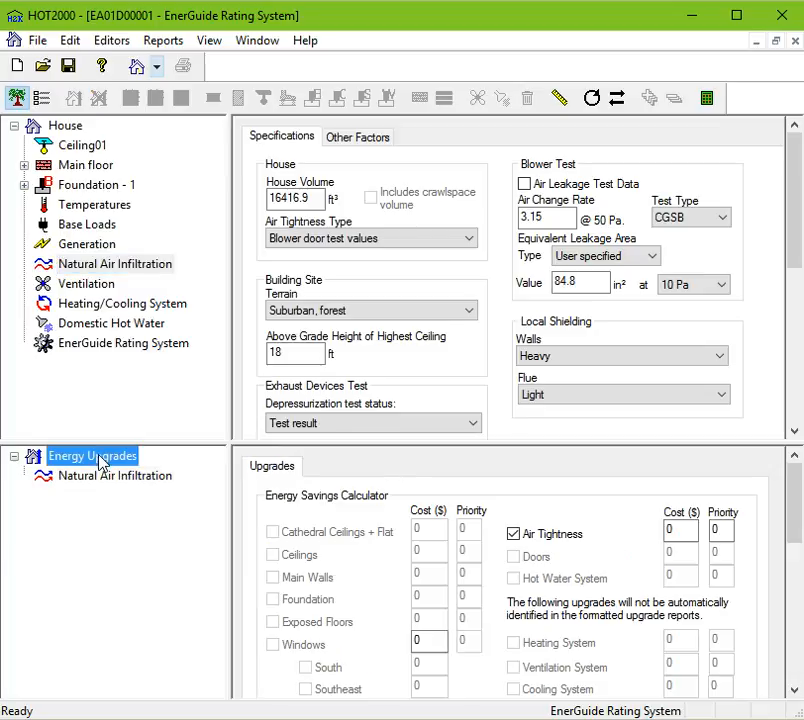
Open the EnerGuide Rating System's RUR Comments tab and open and close the Air Seal comment editor.
drag(428, 441, 368, 334)
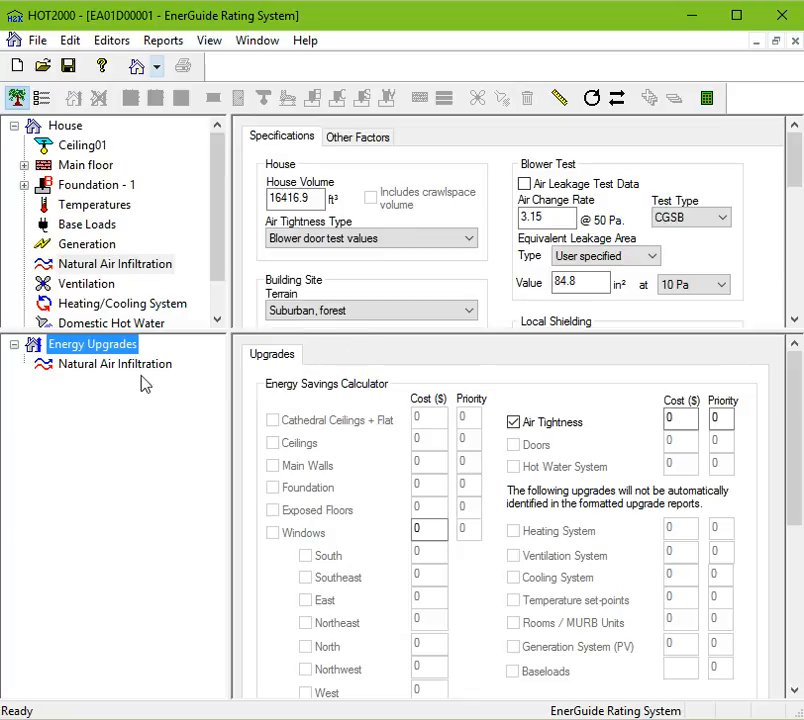
drag(108, 332, 108, 619)
click(119, 349)
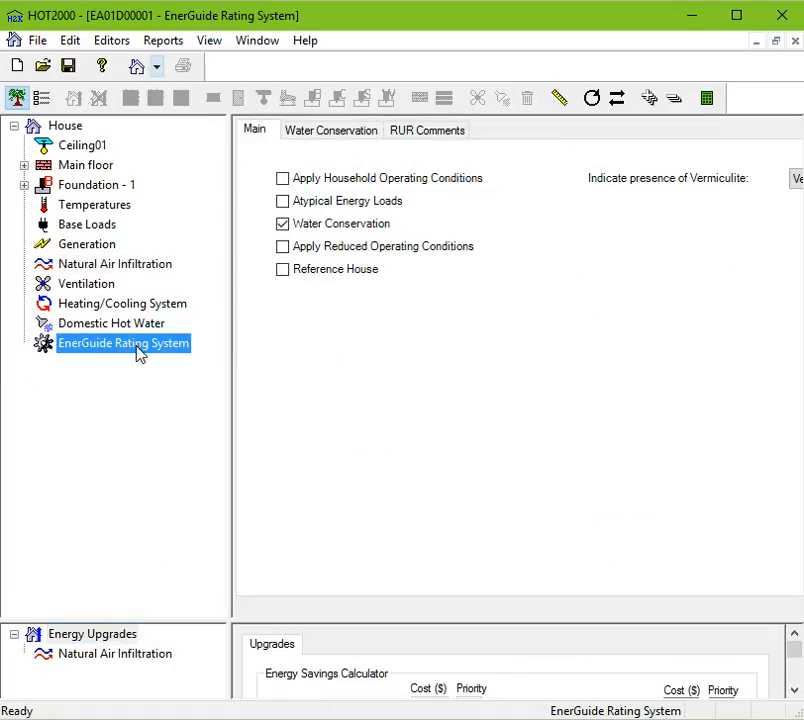
click(430, 131)
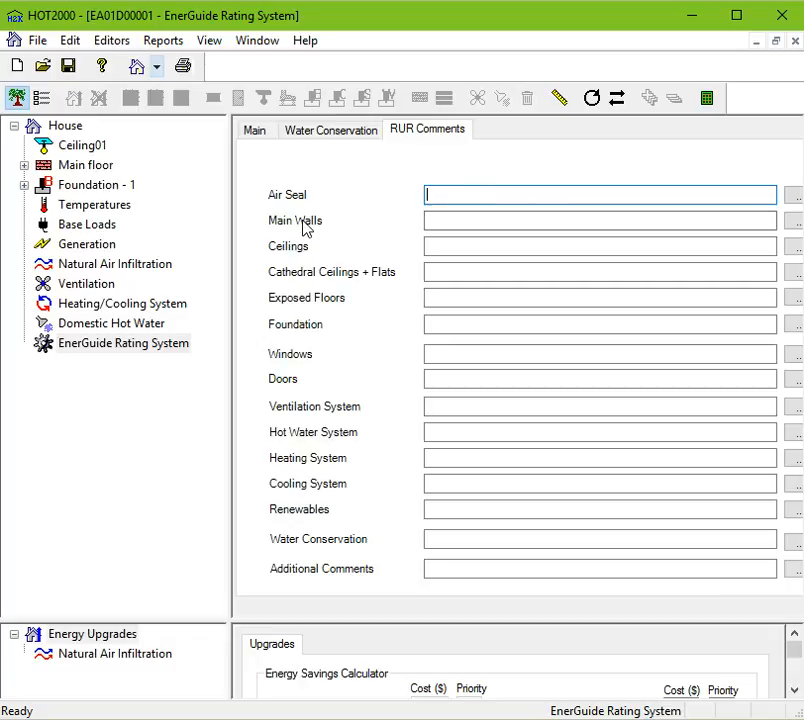
click(794, 196)
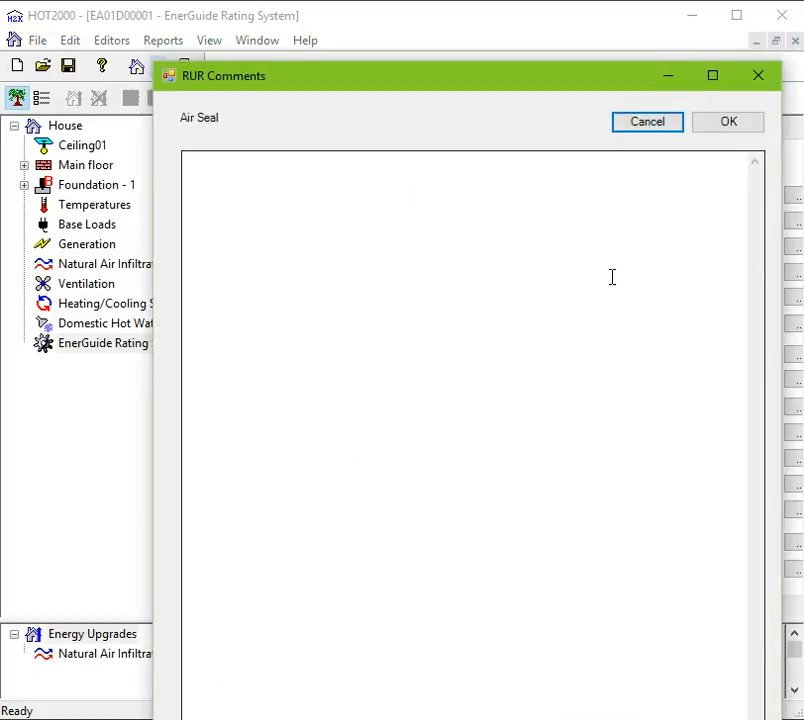
click(758, 77)
Enter the comment "agdfgsdbfl igyerg hkjerhr jgh" for Air Seal and "luusiuearr ym" for Main Walls.
click(441, 220)
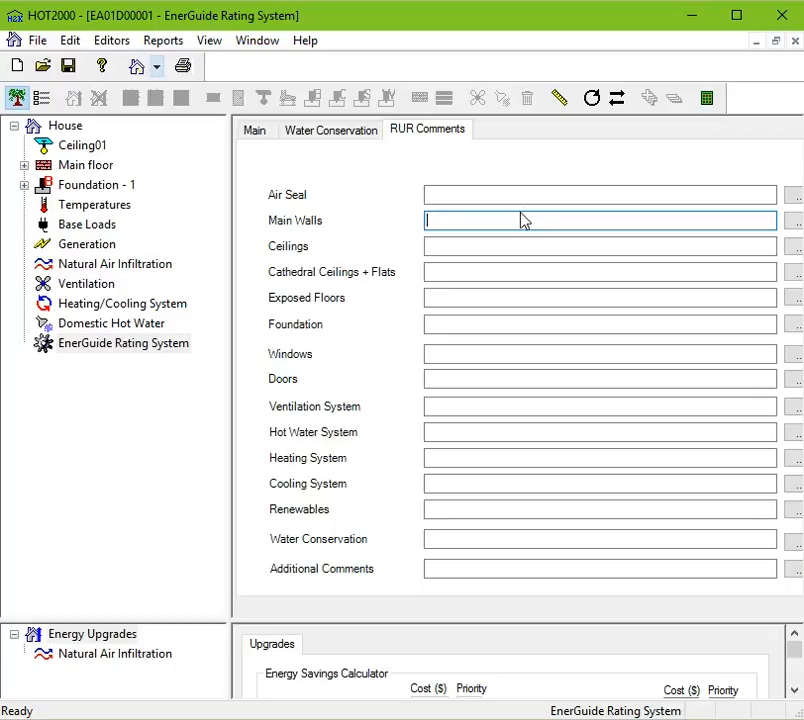
click(449, 194)
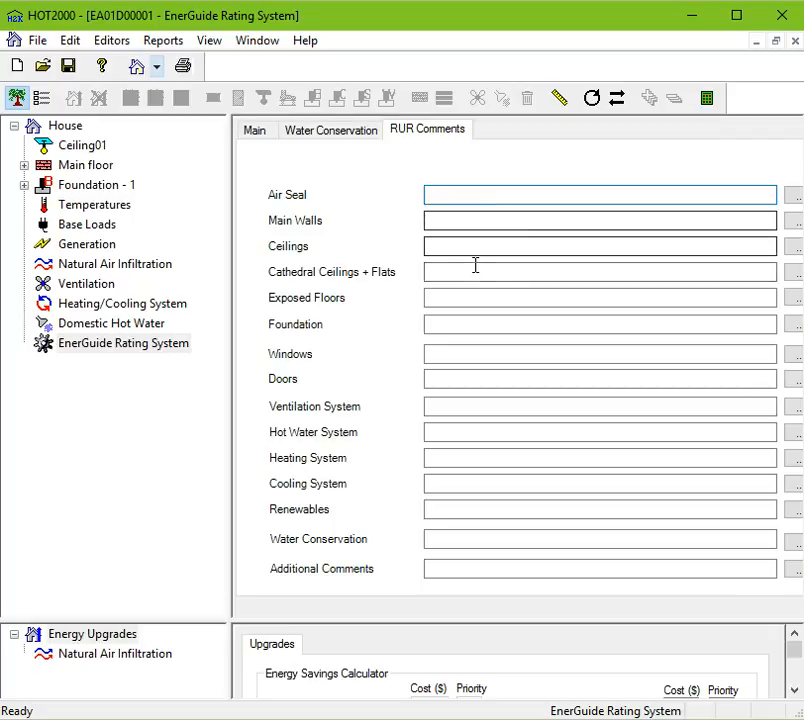
text(agdfgsdbfl igyerg hkjerhr jgh)
click(443, 218)
text(luusiuearr )
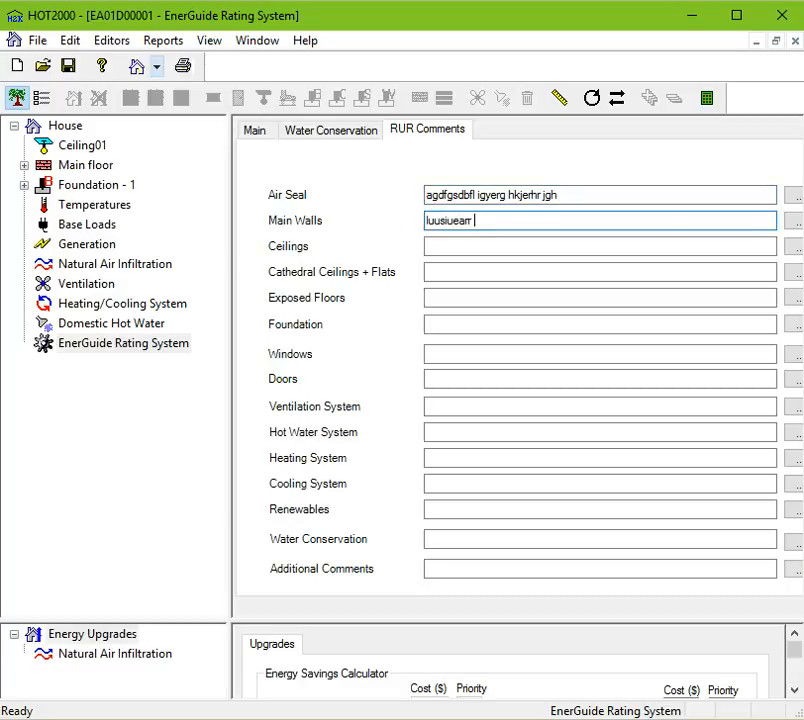
text(ym)
Open the House settings on the General tab.
click(67, 127)
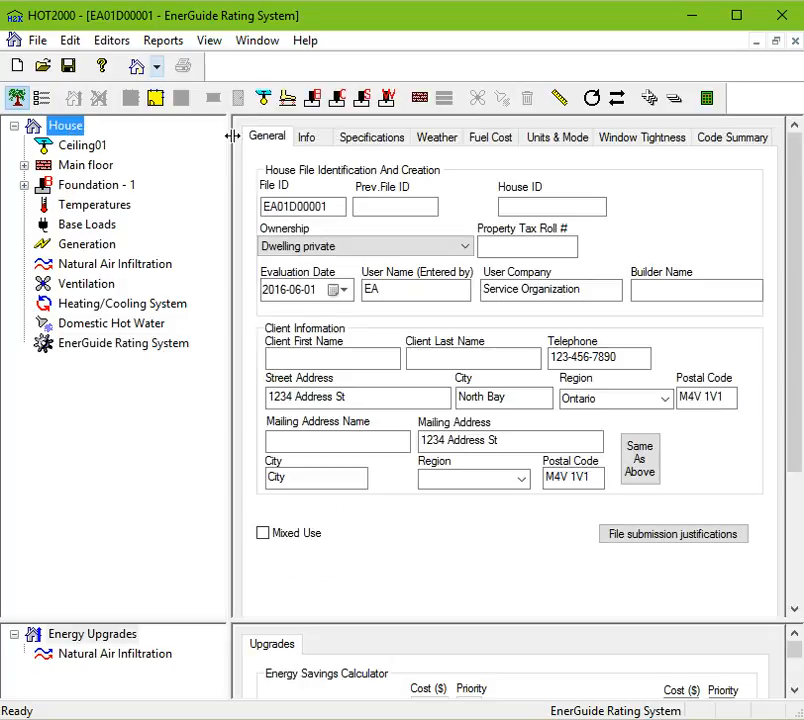